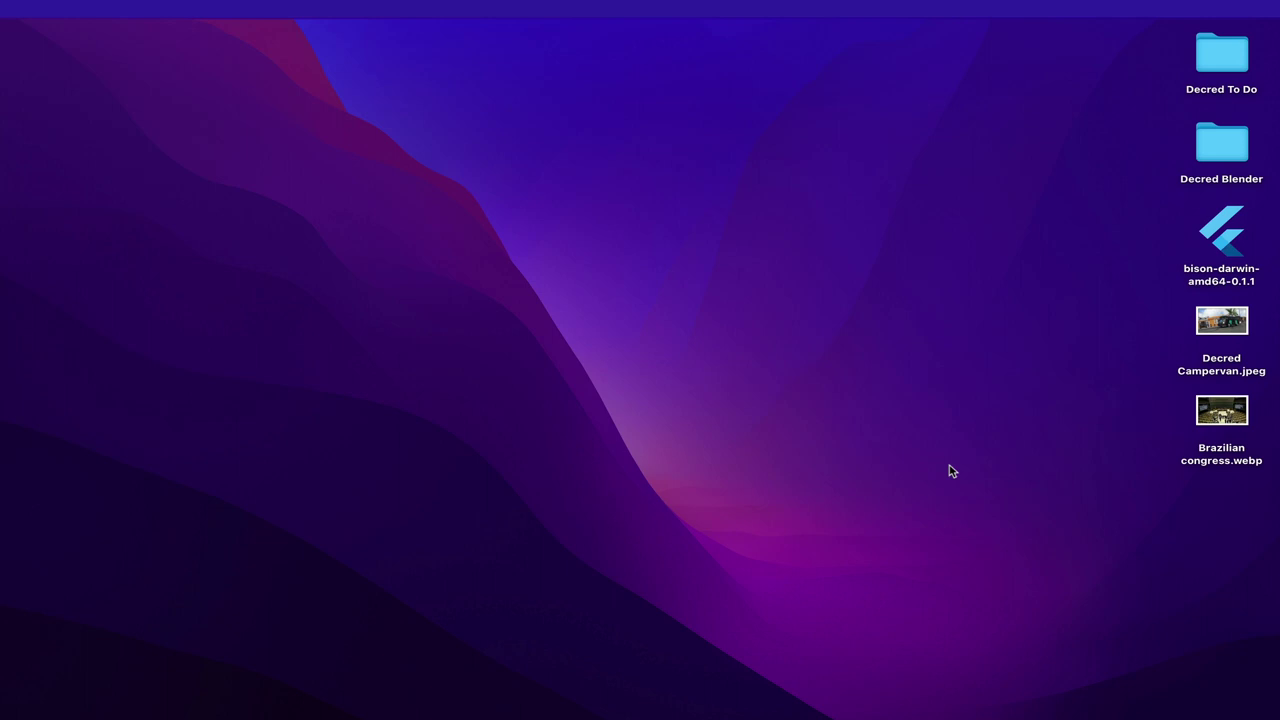
# Launch Bison Relay from the desktop, make its window full screen, and unlock the wallet with the wallet password
pyautogui.doubleClick(1222, 236)
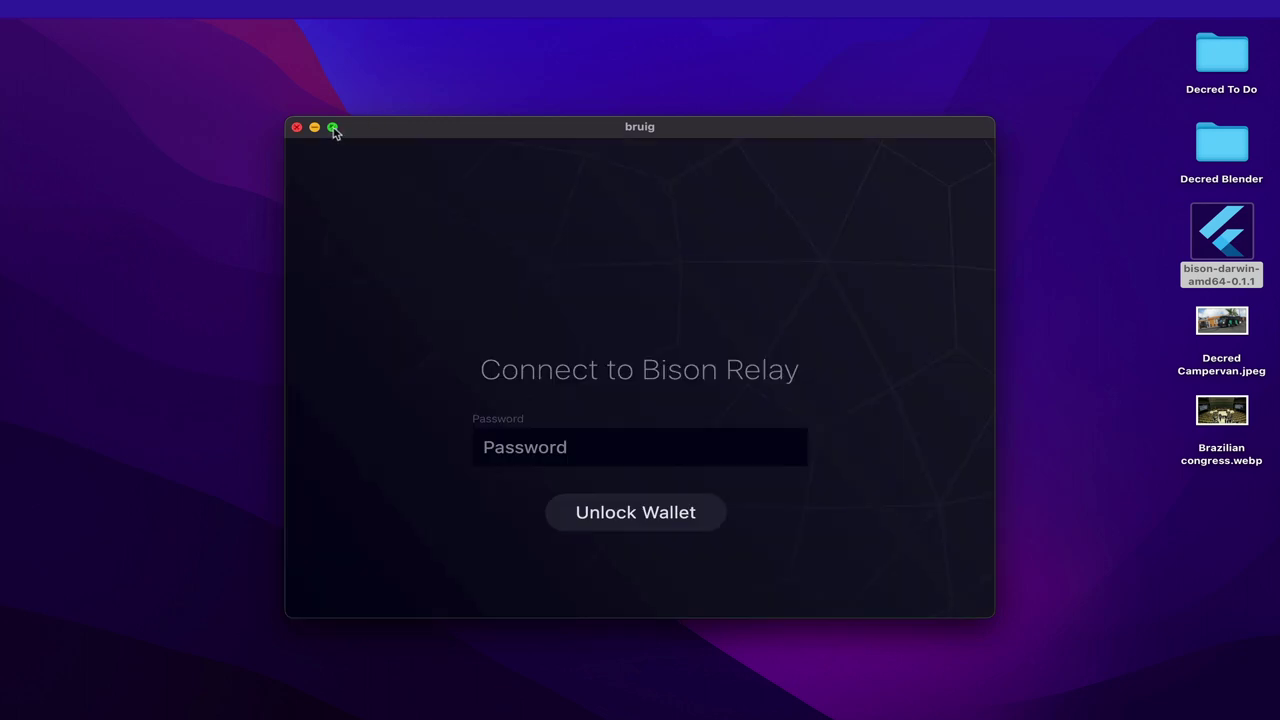
pyautogui.click(333, 128)
pyautogui.click(629, 316)
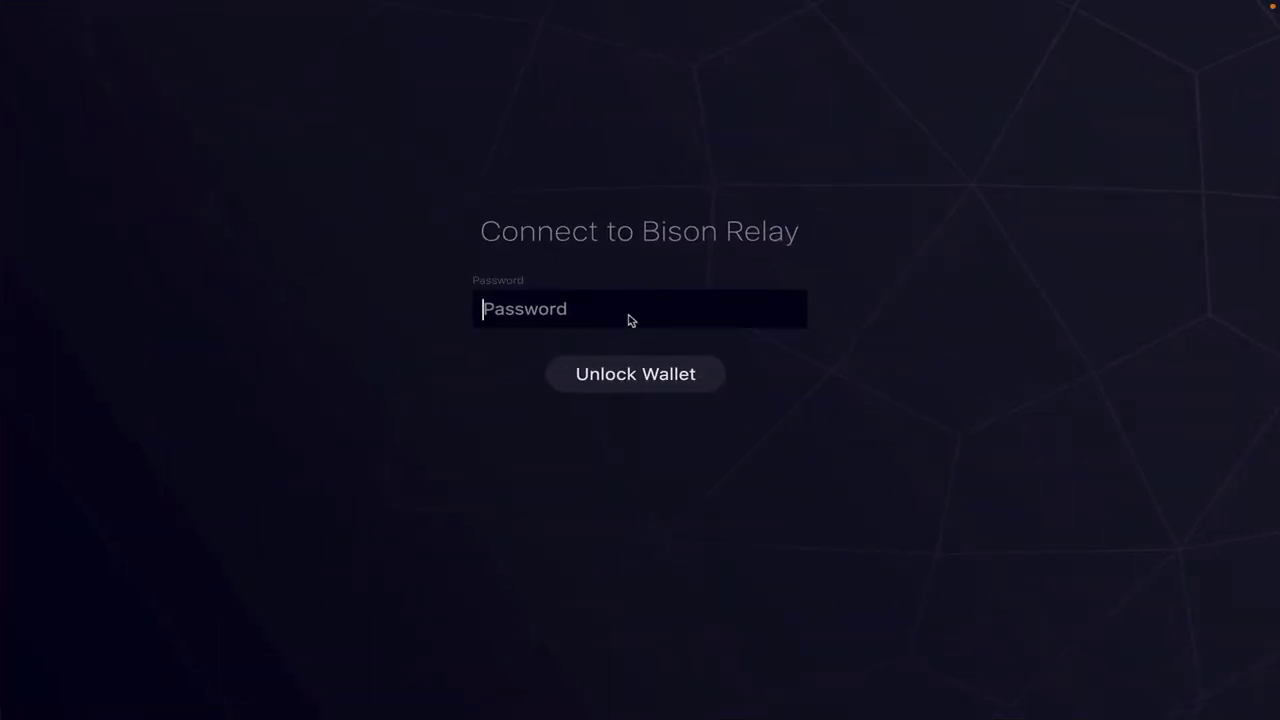
pyautogui.press('super+v')
pyautogui.click(634, 377)
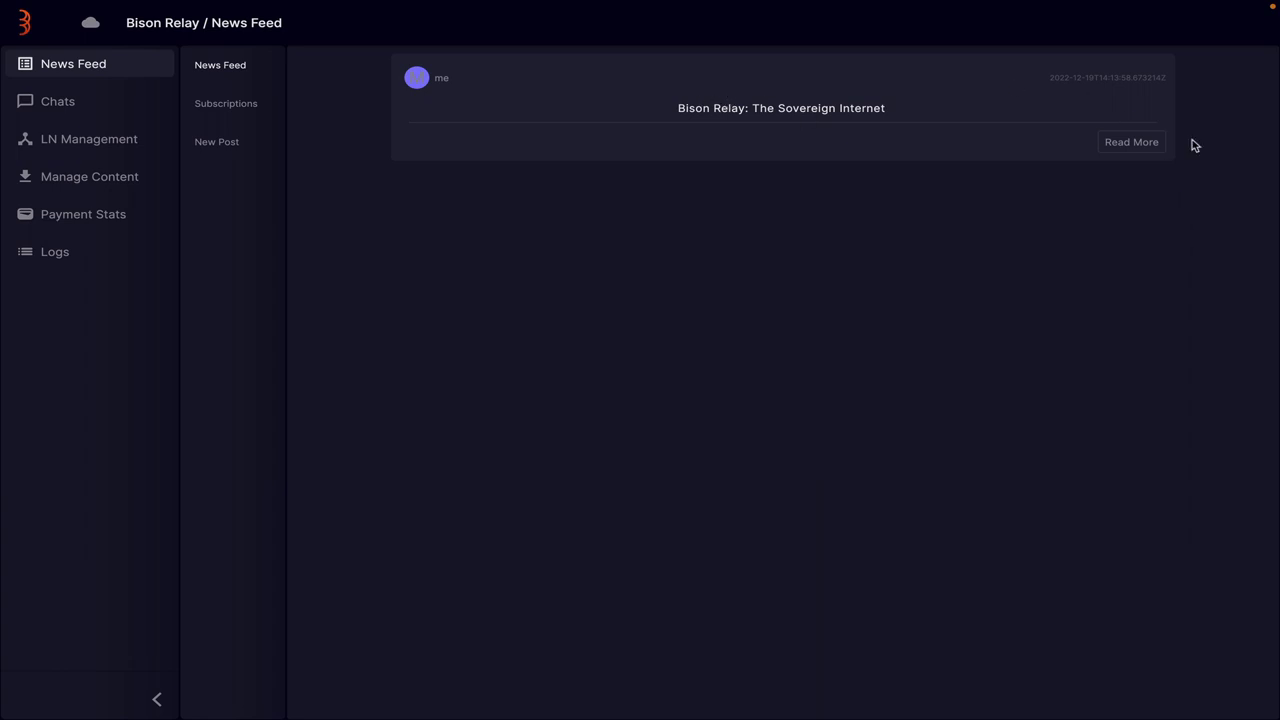
# Open the full post "Bison Relay: The Sovereign Internet" and add the comment "Great piece!"
pyautogui.click(1138, 143)
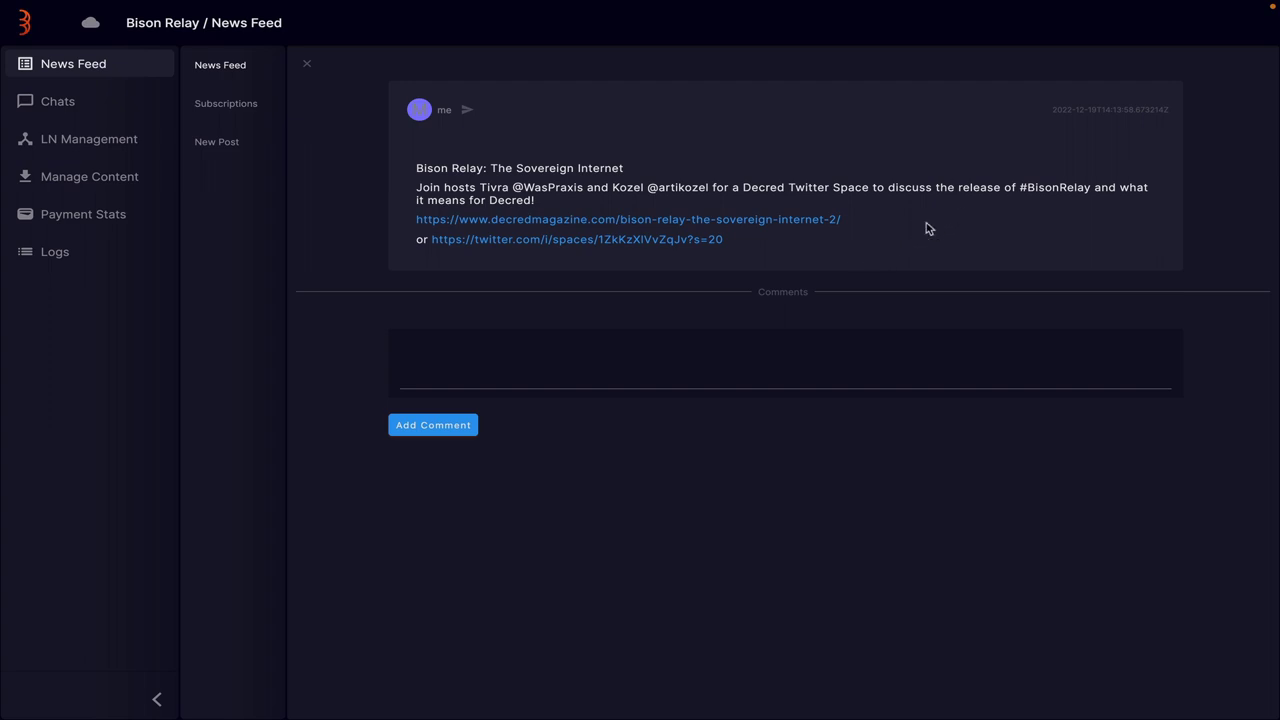
pyautogui.click(812, 350)
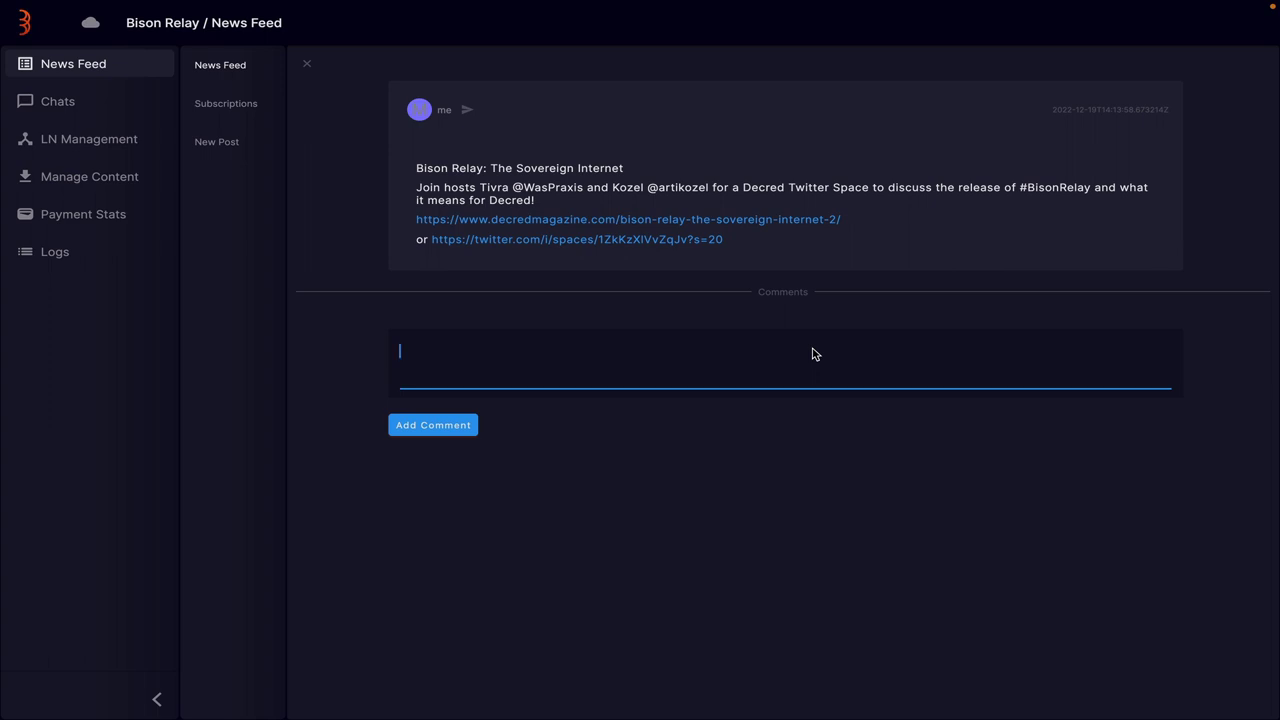
pyautogui.write('Great piece!')
pyautogui.click(438, 427)
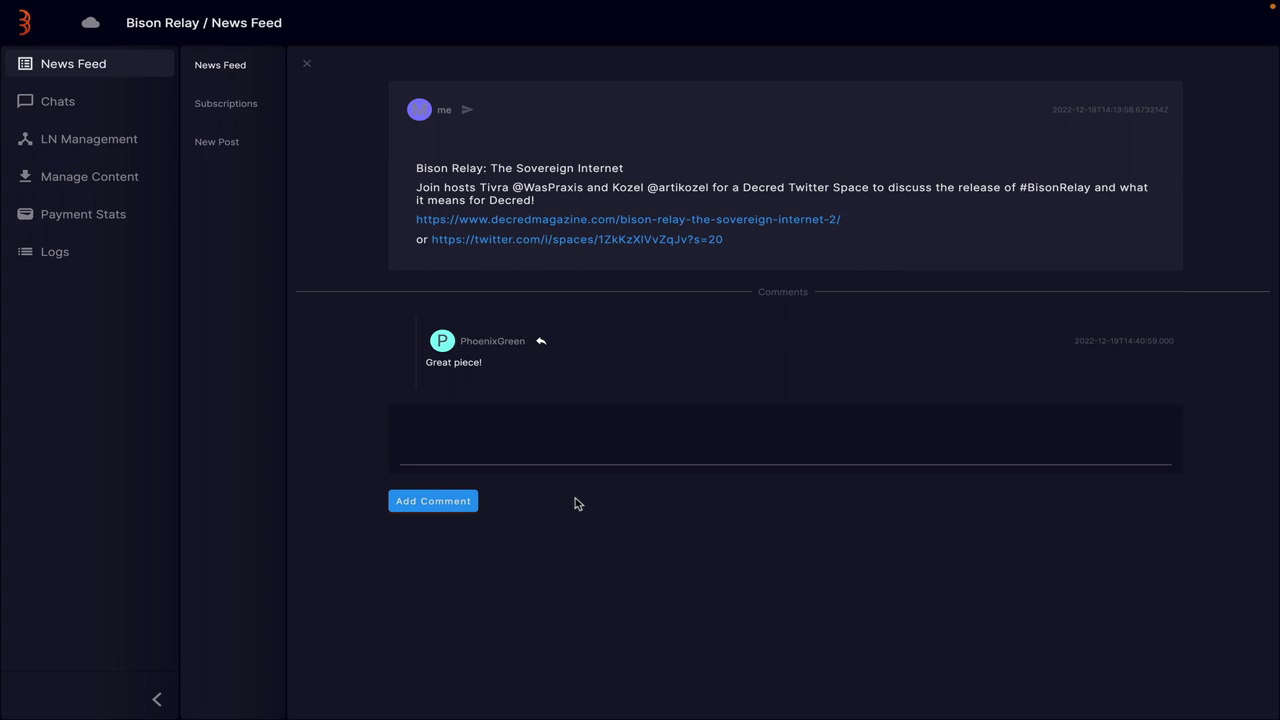
# View the subscriptions, and write a new post "Brazilian congress approves regulation for the Crypto market" with its summary, article link and hashtags
pyautogui.click(240, 110)
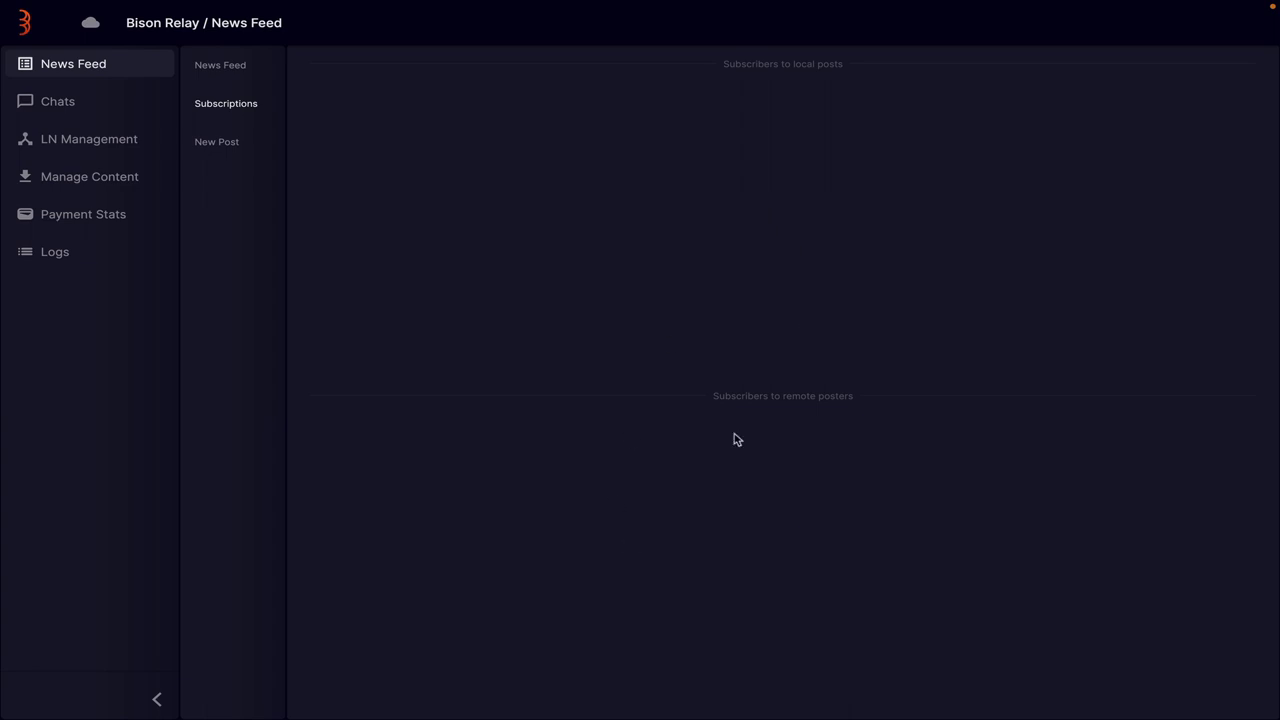
pyautogui.click(222, 144)
pyautogui.click(423, 323)
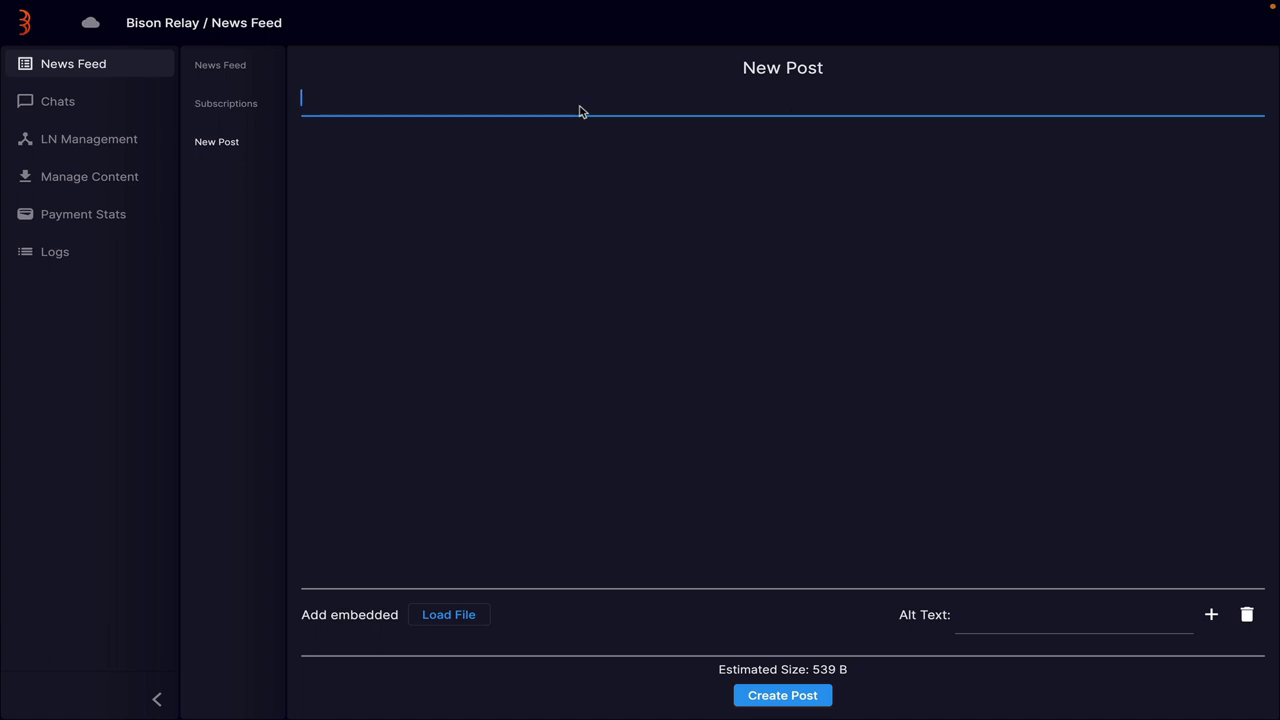
pyautogui.write('Brazilian congress approves regulation for the Crypto market by @Joao096   On November 28th, the Brazilian congress finished the approval of the bill that regulates the Crypto market.  https://decredmagazine.com/brazilian-congress-approves-regulation-for-the-crypto-market/...  #Decred #DCR $dcr #Crypto')
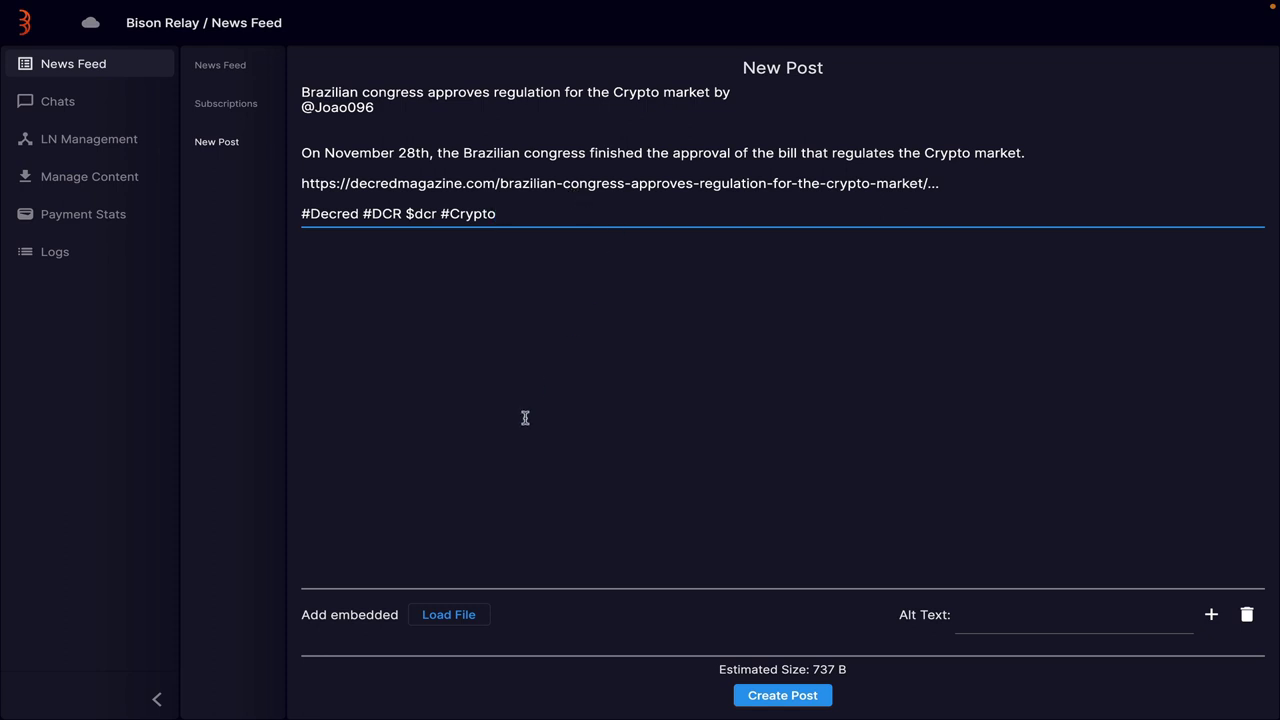
# Load the Brazilian congress image from the Desktop as the embedded file, publish the post and open it in the feed
pyautogui.click(456, 616)
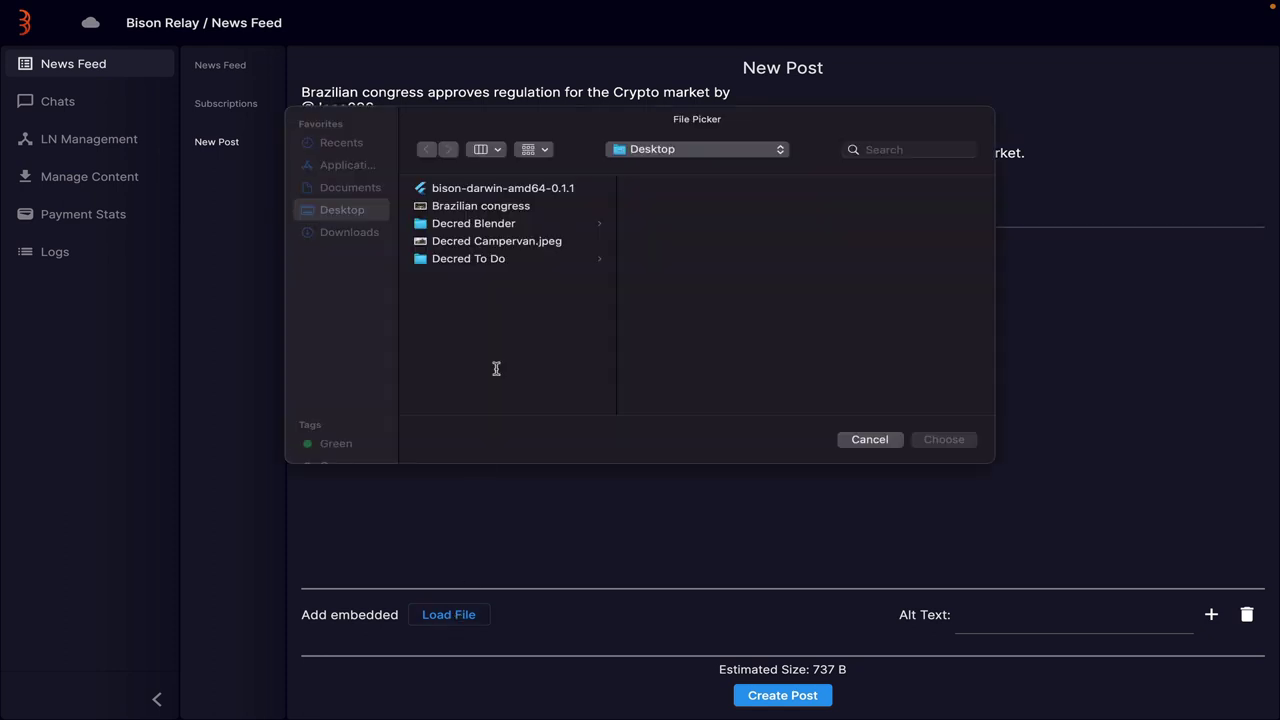
pyautogui.click(474, 208)
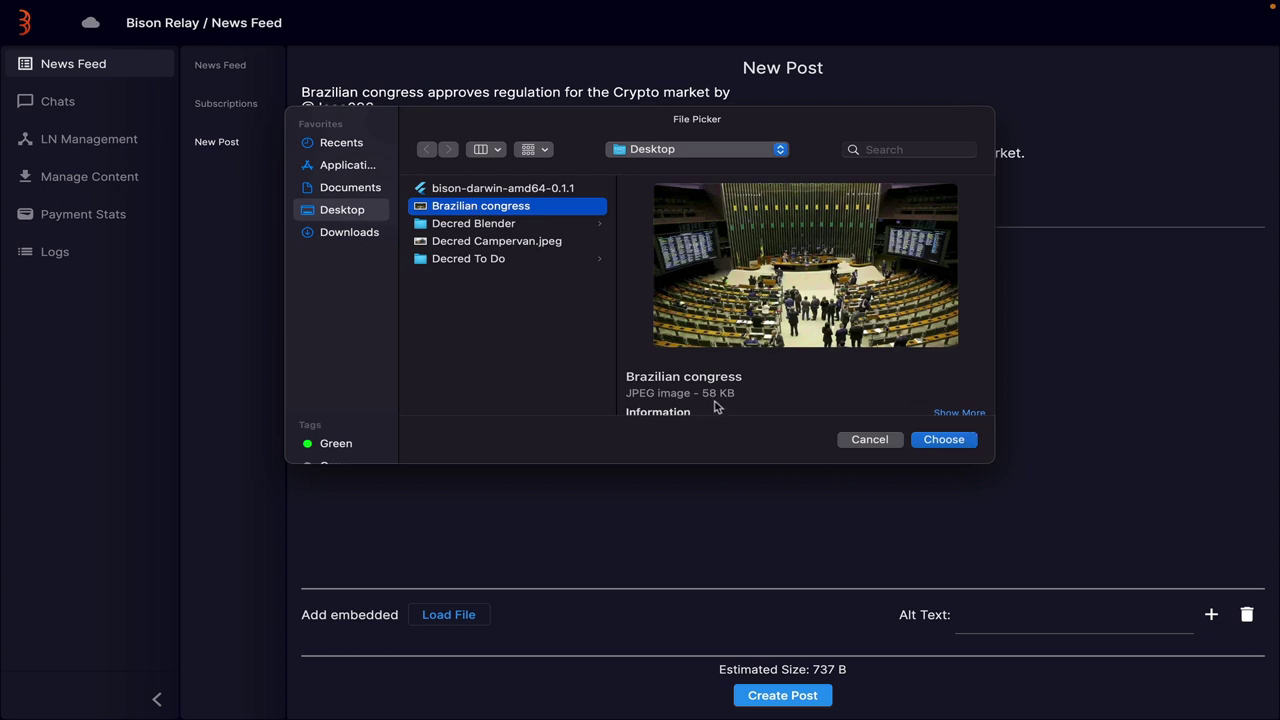
pyautogui.click(944, 440)
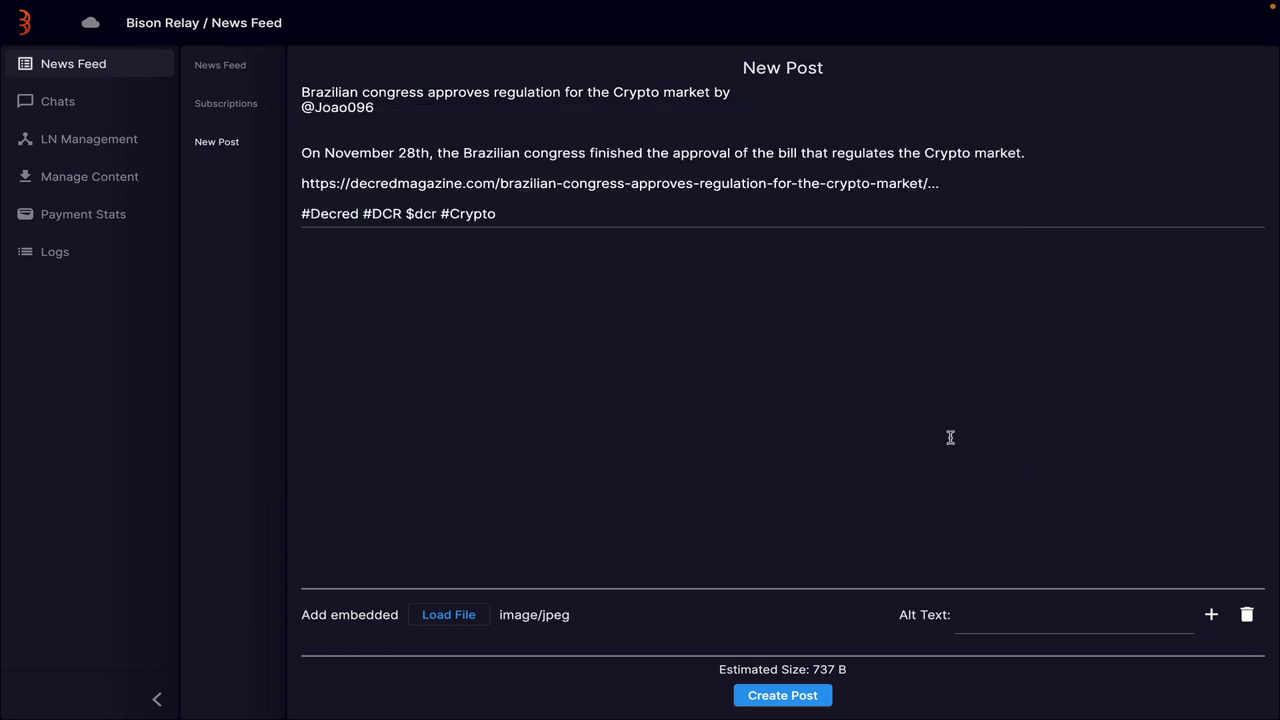
pyautogui.click(783, 696)
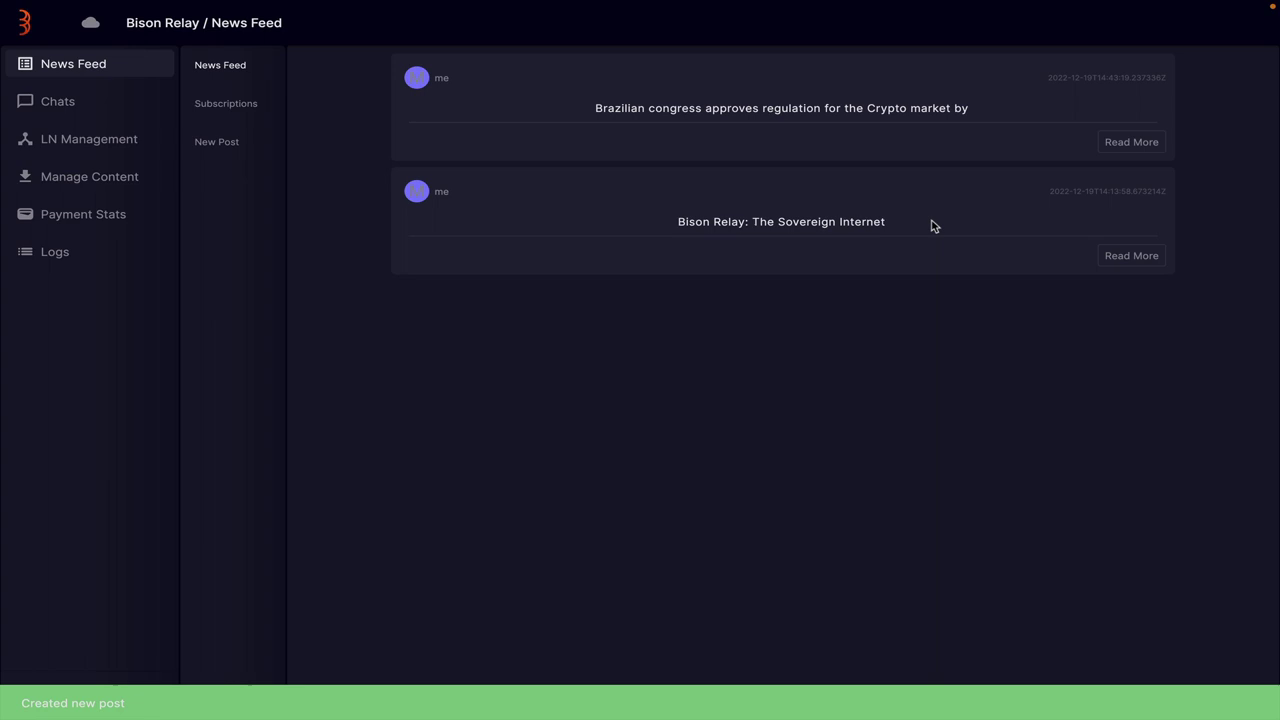
pyautogui.click(1119, 142)
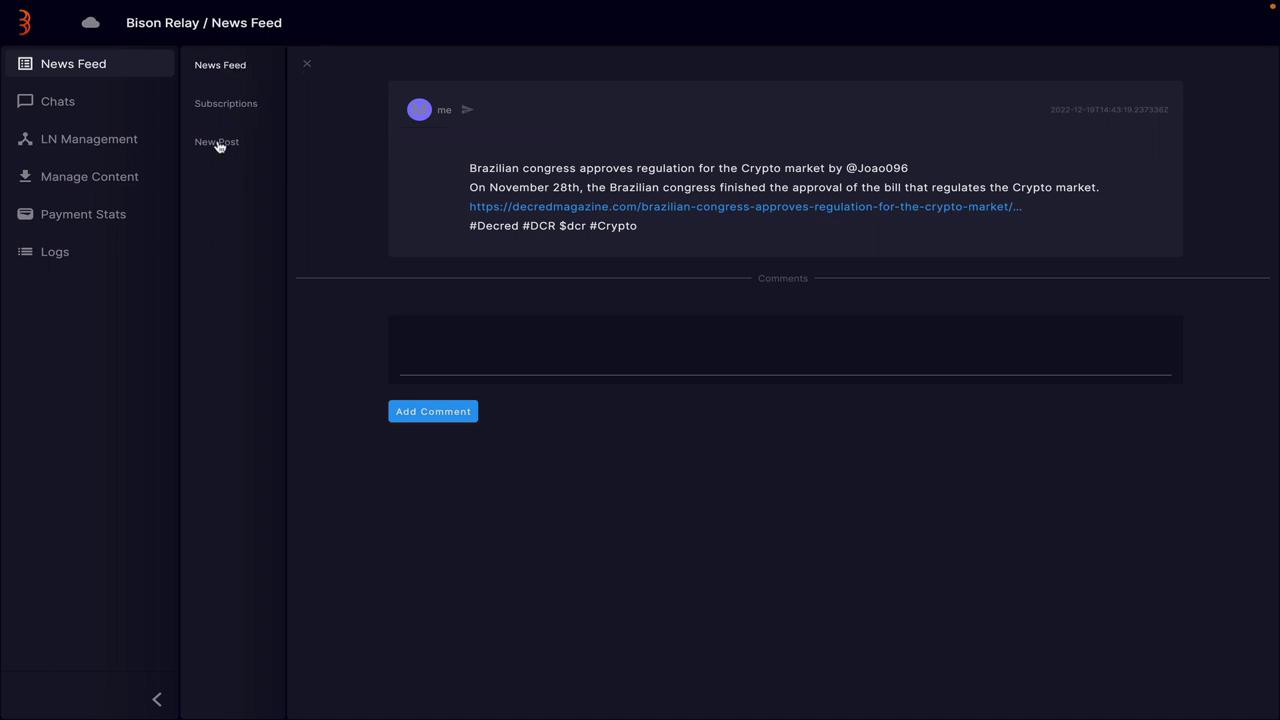
# Open the Test Group chat's options and look at its rename prompt without renaming the group
pyautogui.click(91, 103)
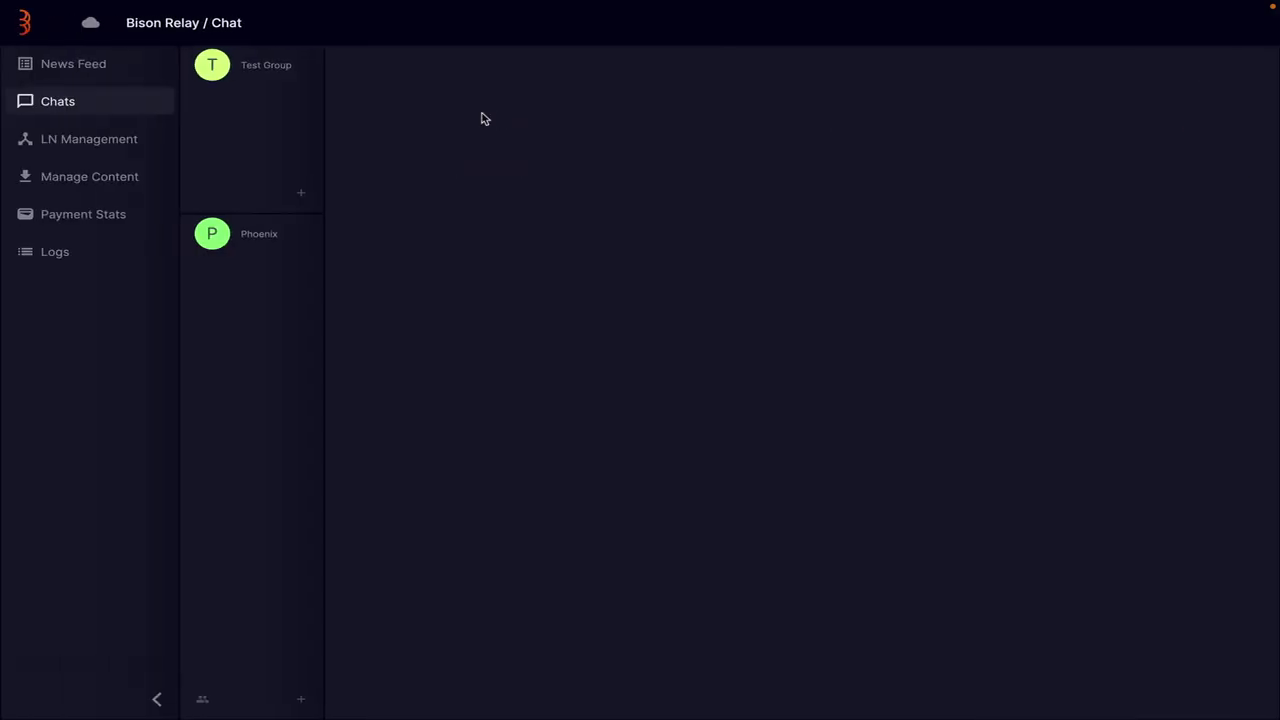
pyautogui.click(212, 66)
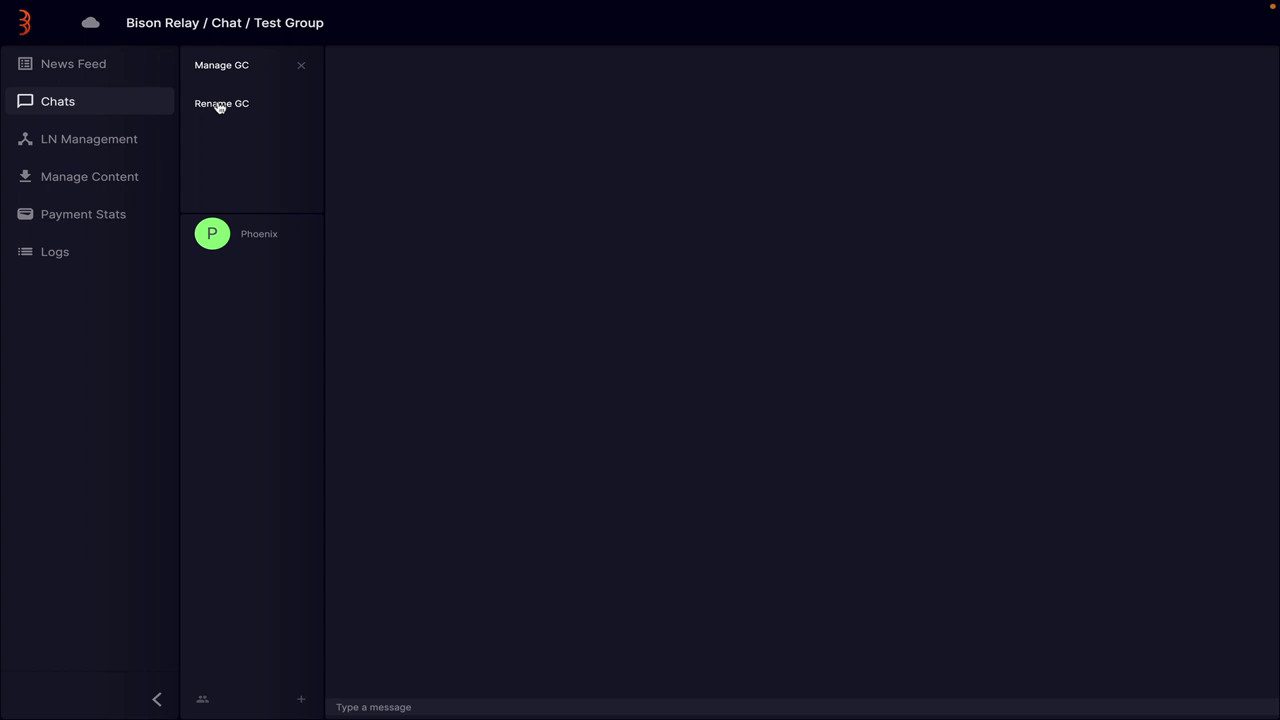
pyautogui.click(220, 105)
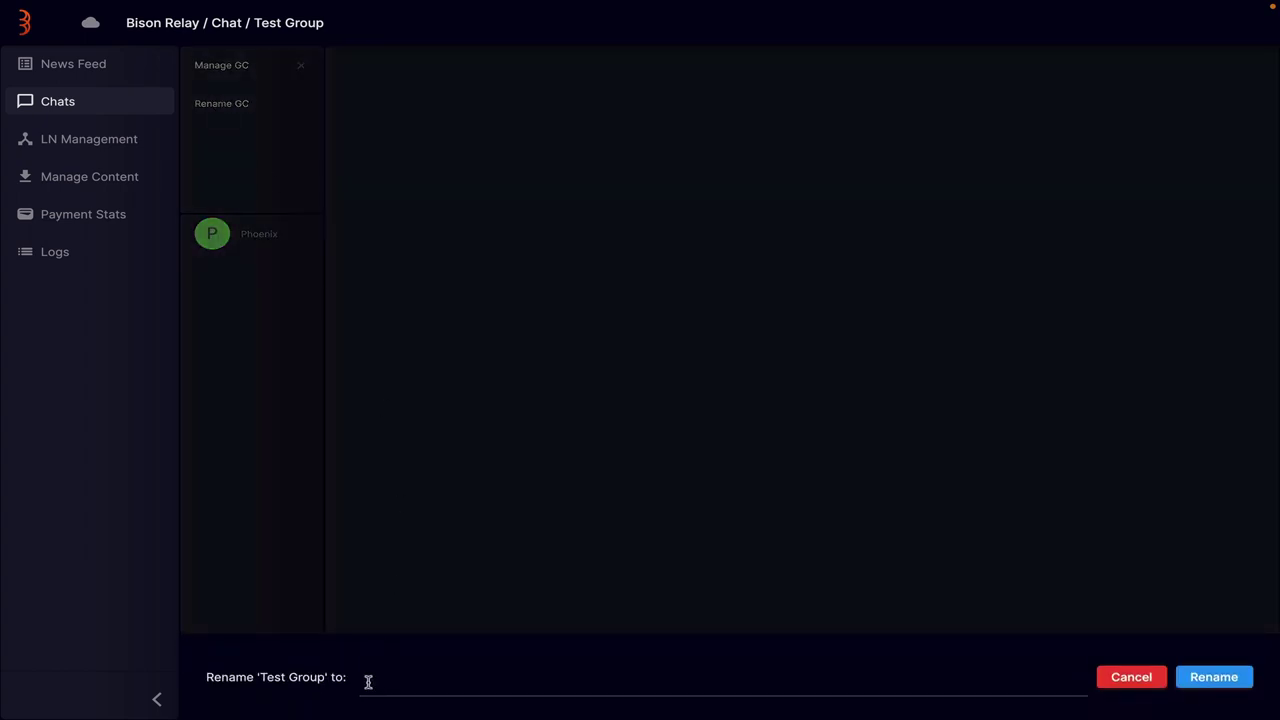
pyautogui.click(1129, 672)
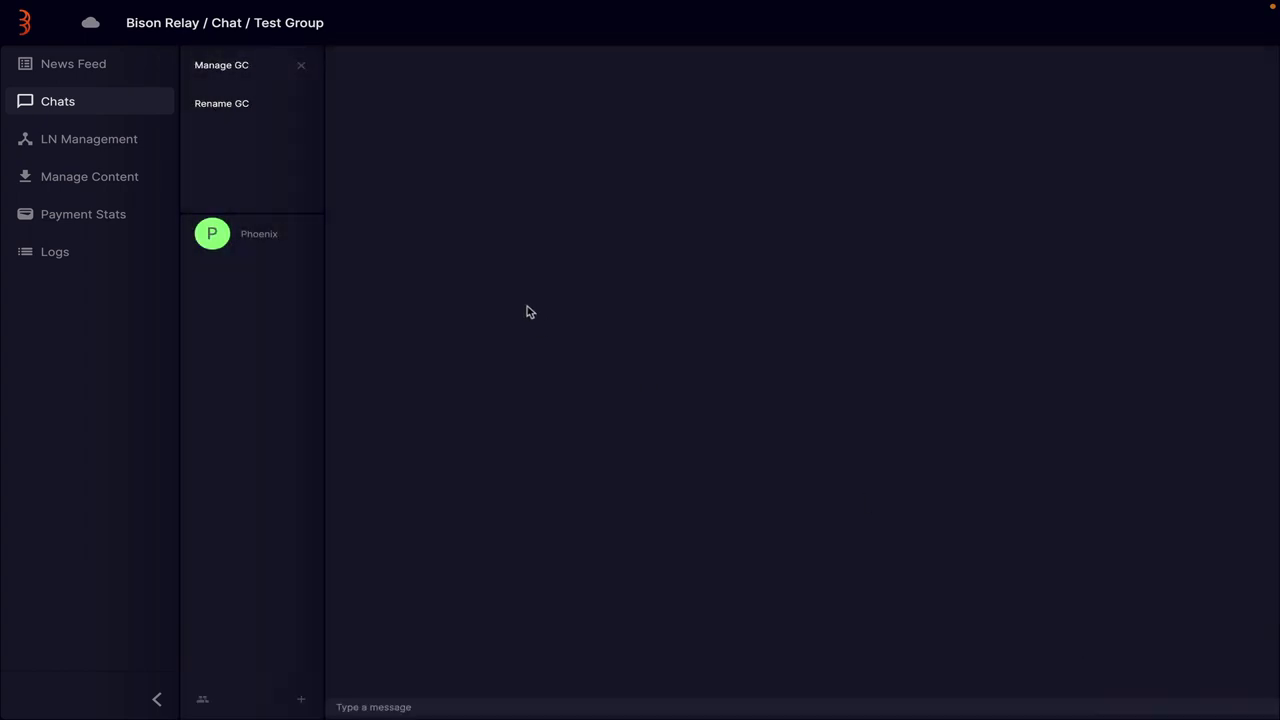
# Open group management for Test Group, choose the listed contact and invite them to the group
pyautogui.click(222, 66)
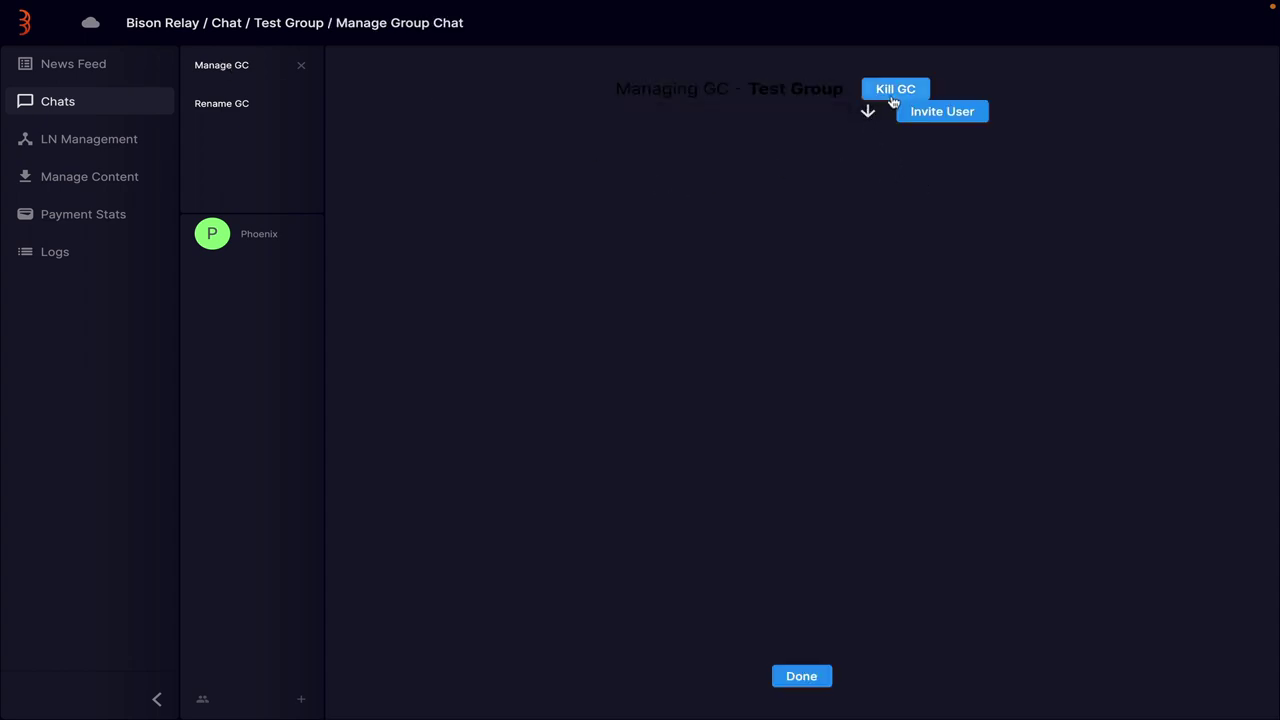
pyautogui.click(868, 113)
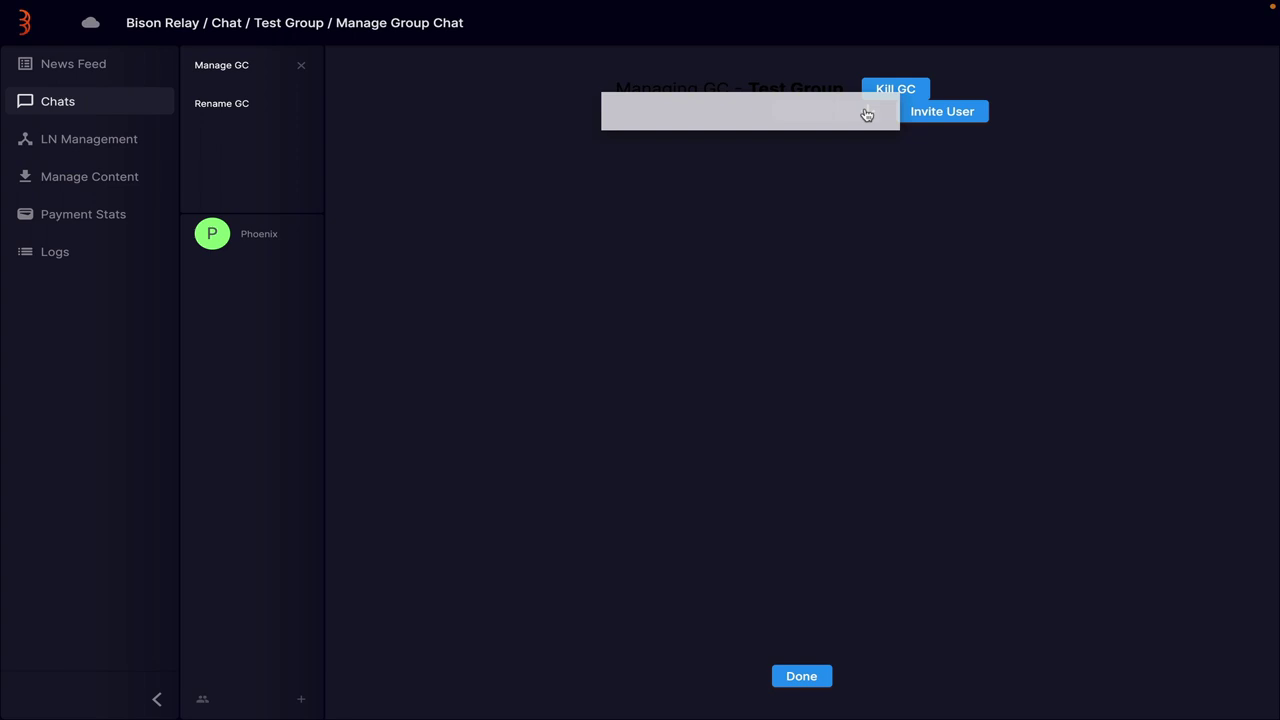
pyautogui.click(886, 197)
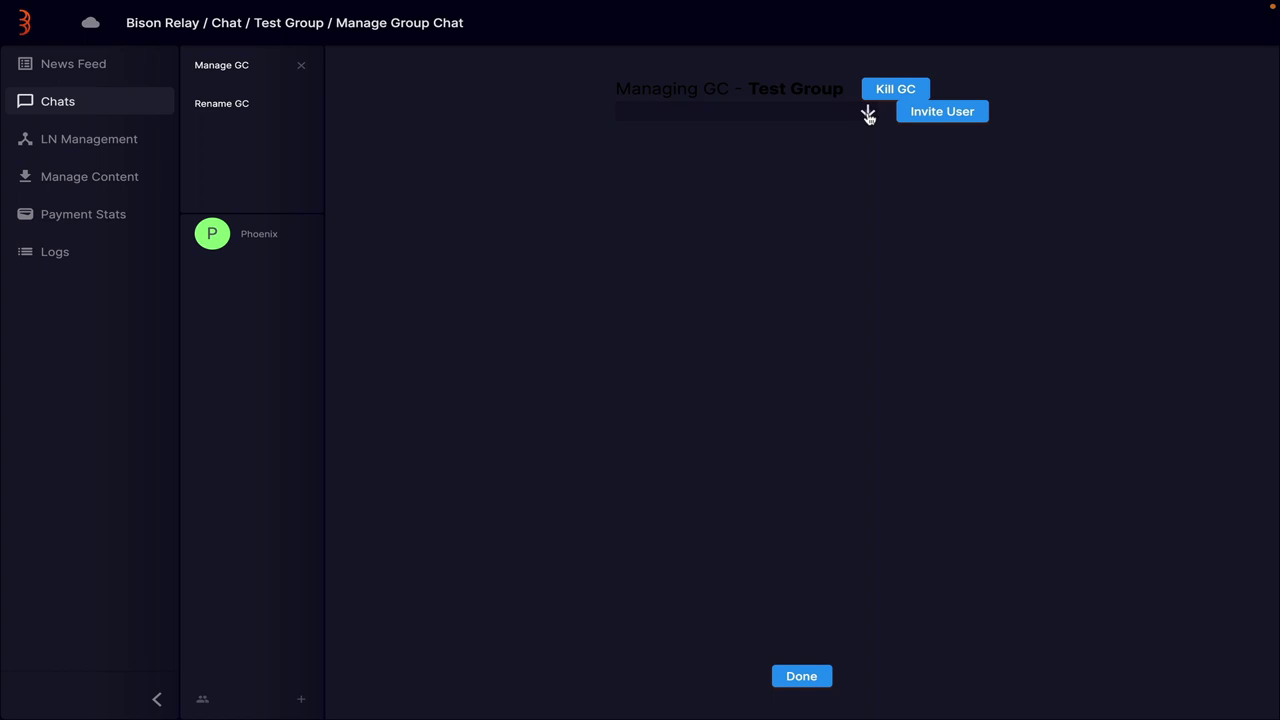
pyautogui.click(868, 114)
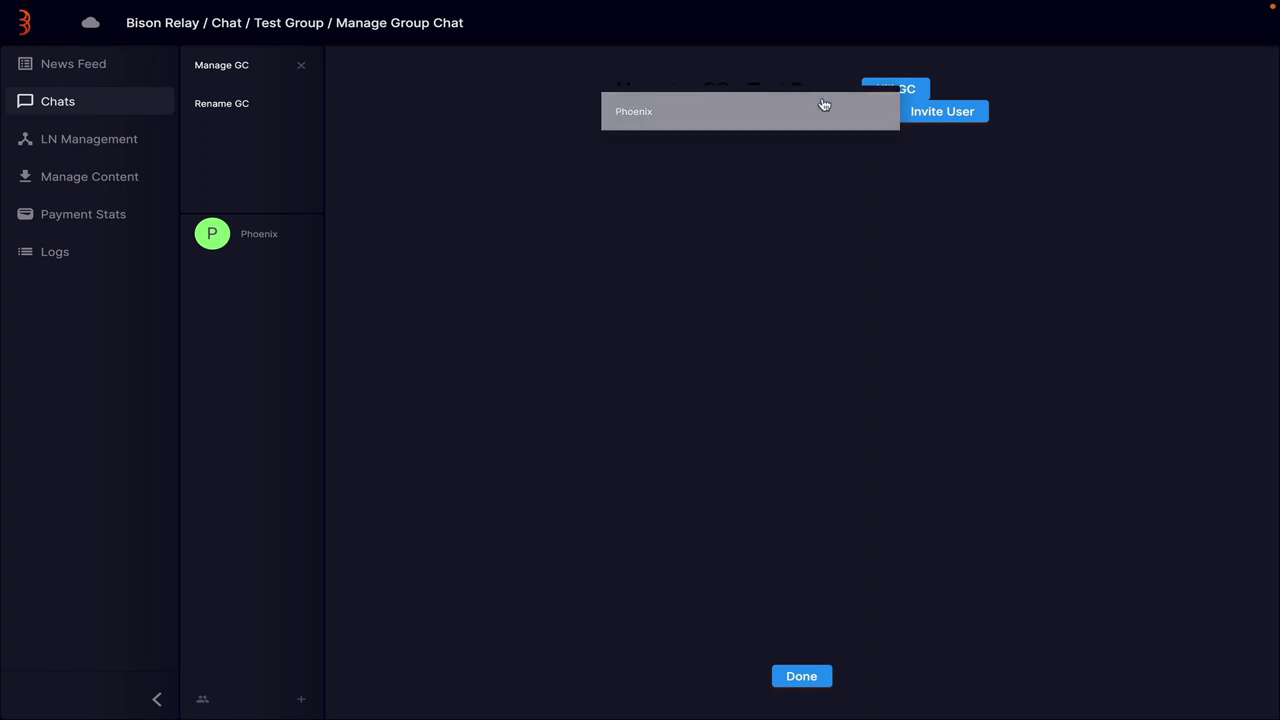
pyautogui.click(823, 104)
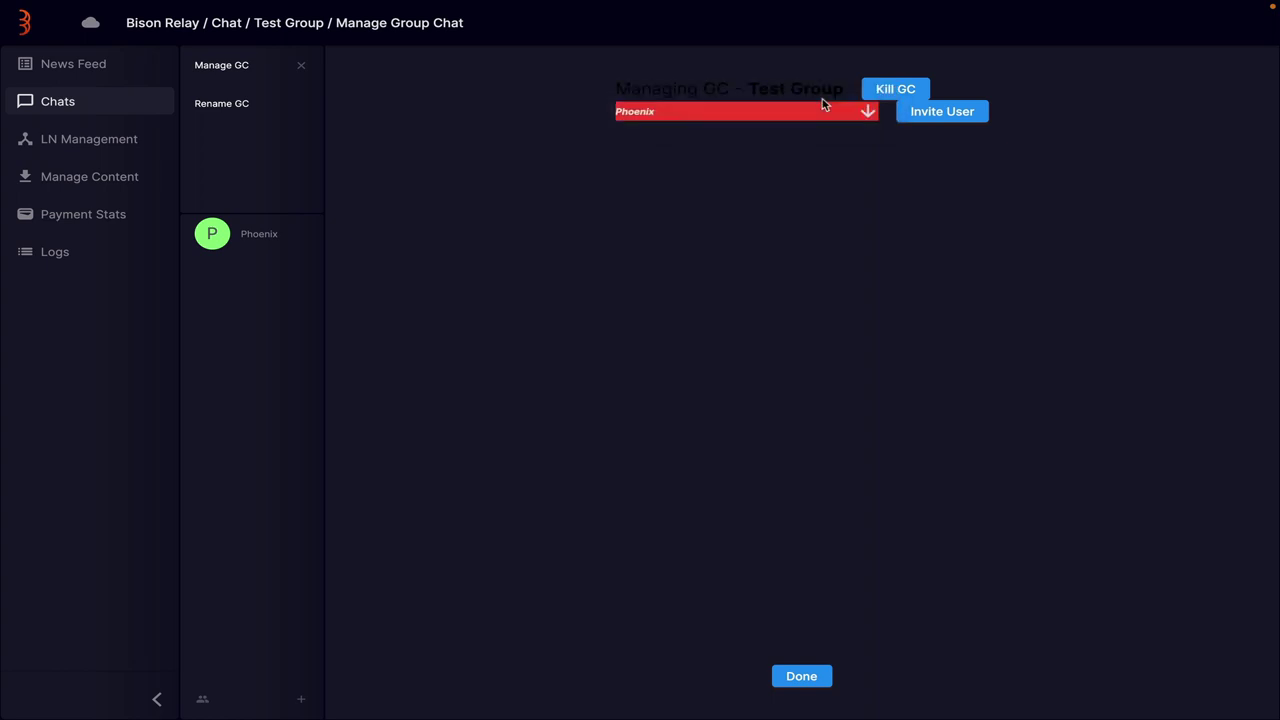
pyautogui.click(690, 121)
pyautogui.click(714, 194)
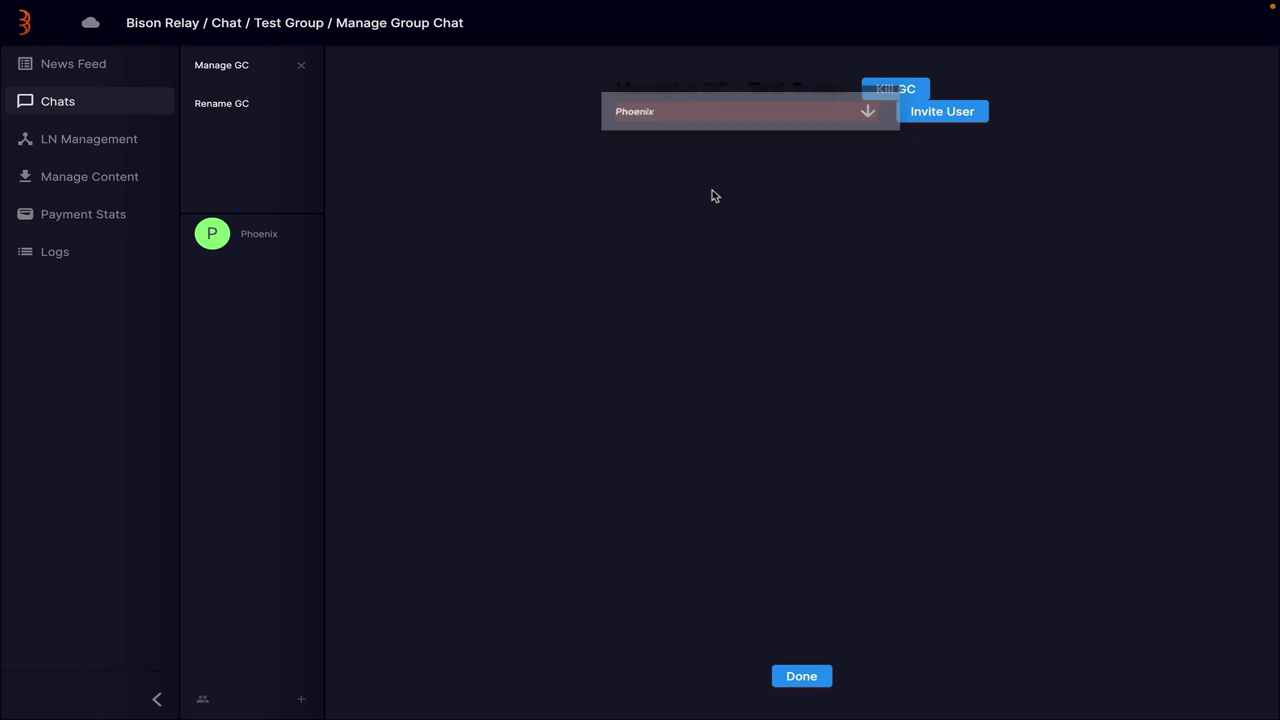
pyautogui.click(935, 112)
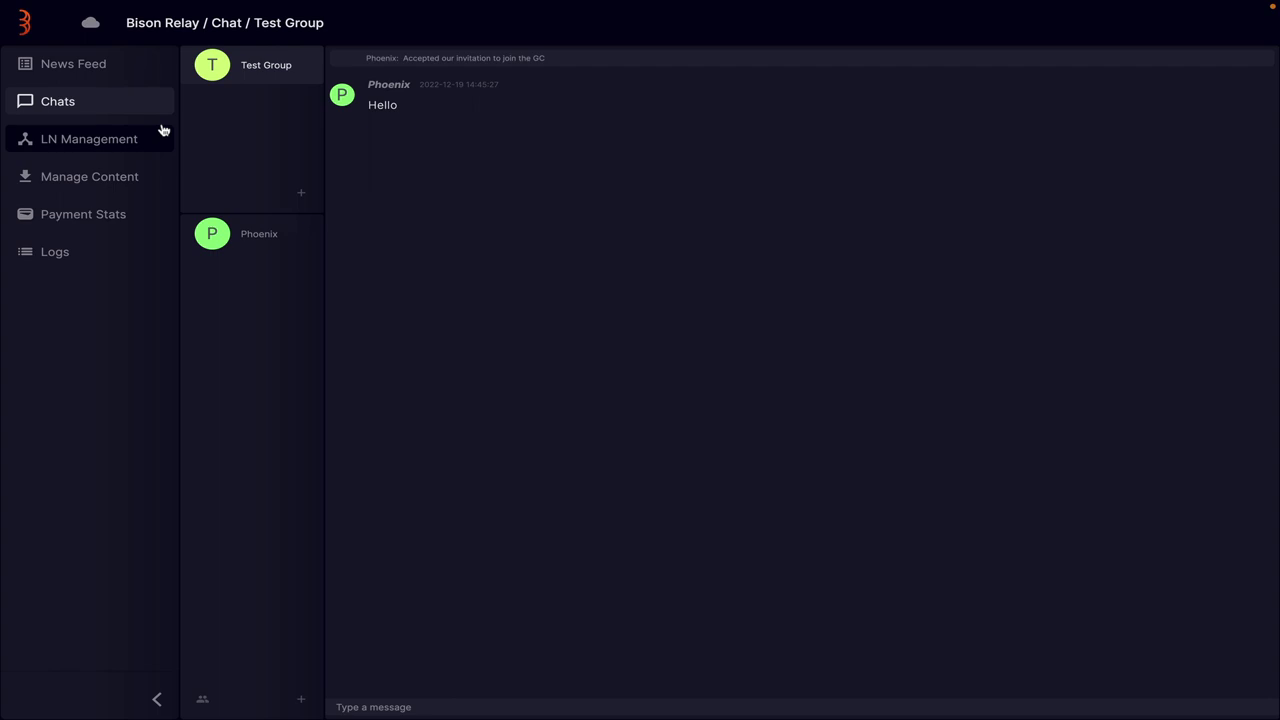
# Accept the invitation to the Decred Magazine group in the contact's direct chat and open that group chat
pyautogui.click(265, 238)
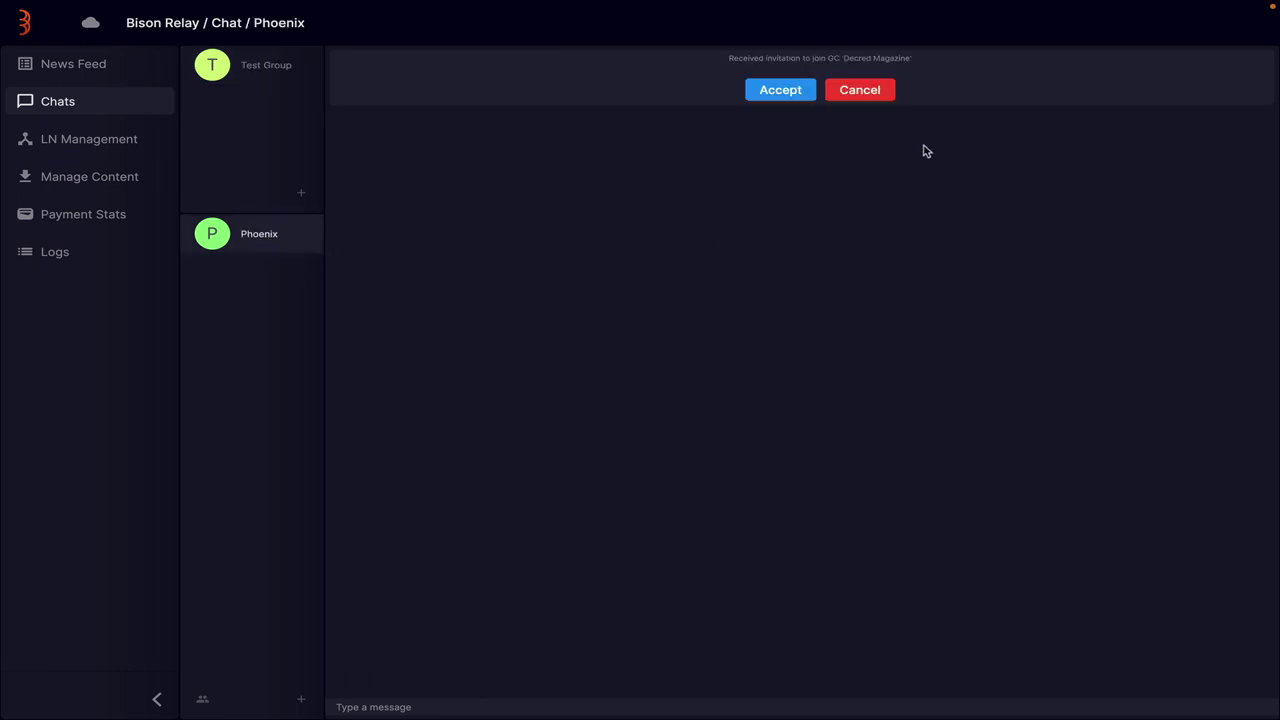
pyautogui.click(782, 95)
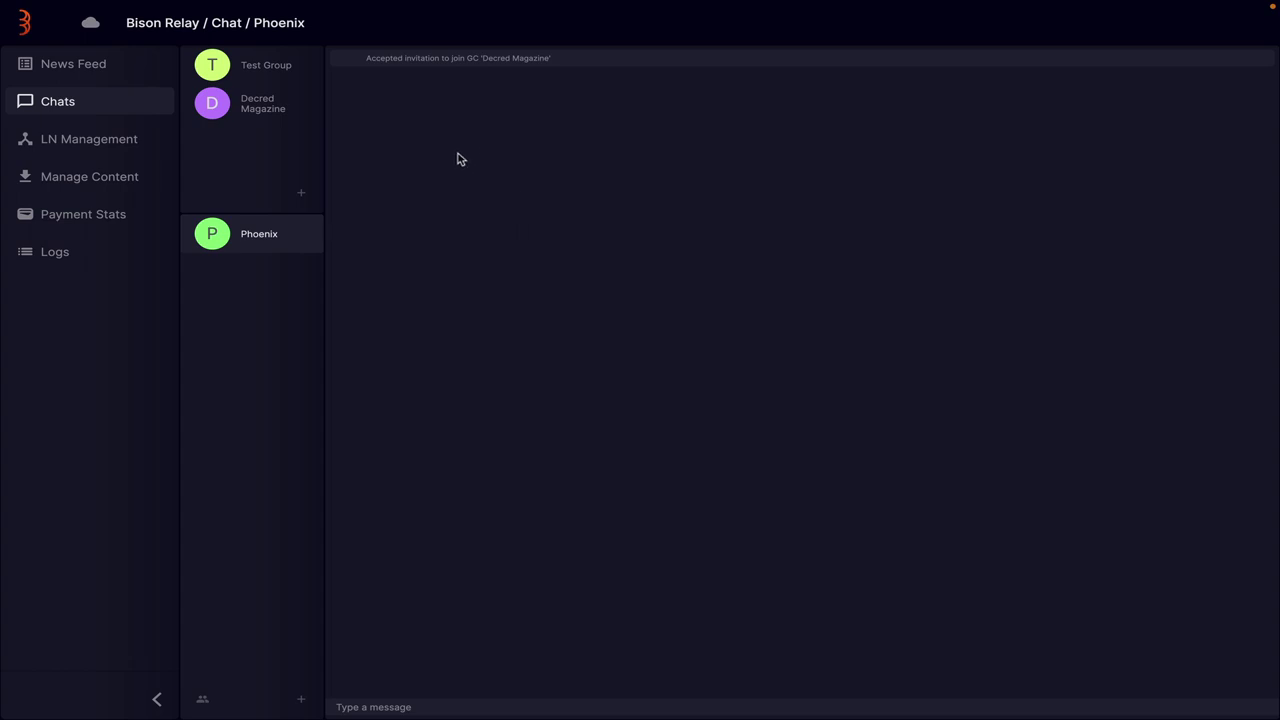
pyautogui.click(259, 111)
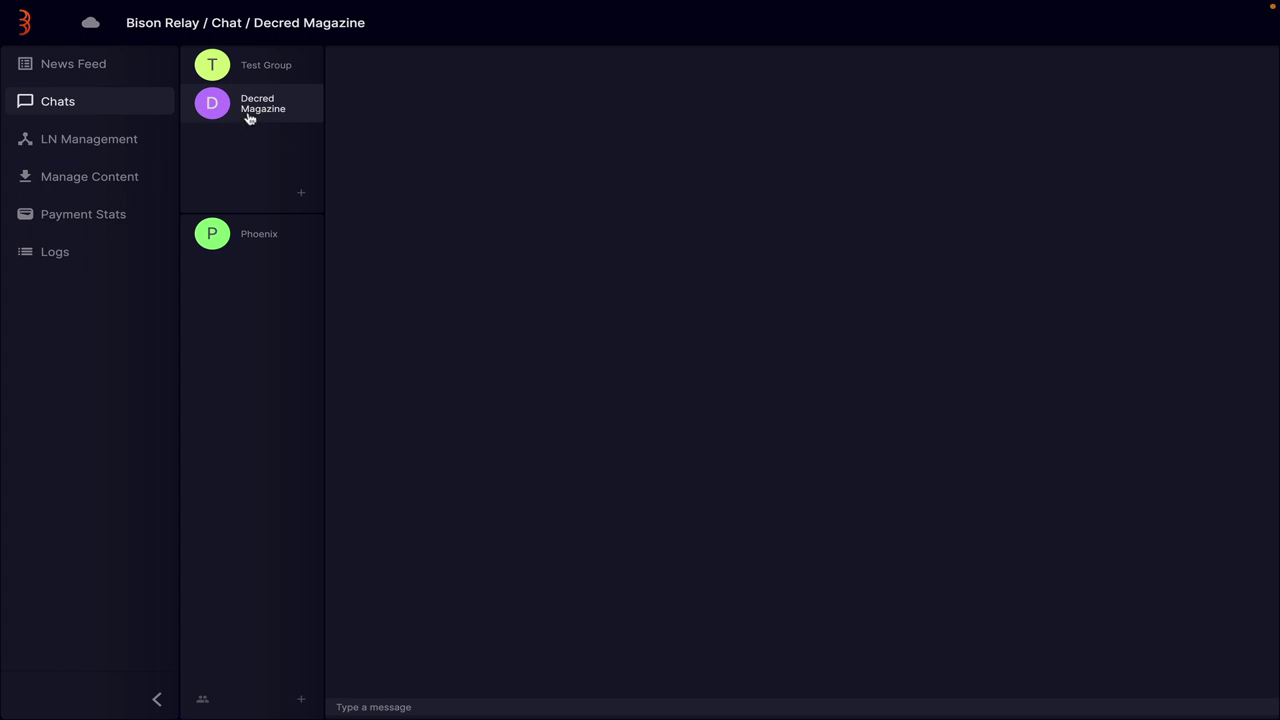
# Look through the message histories of the Test Group and Decred Magazine group chats
pyautogui.click(267, 70)
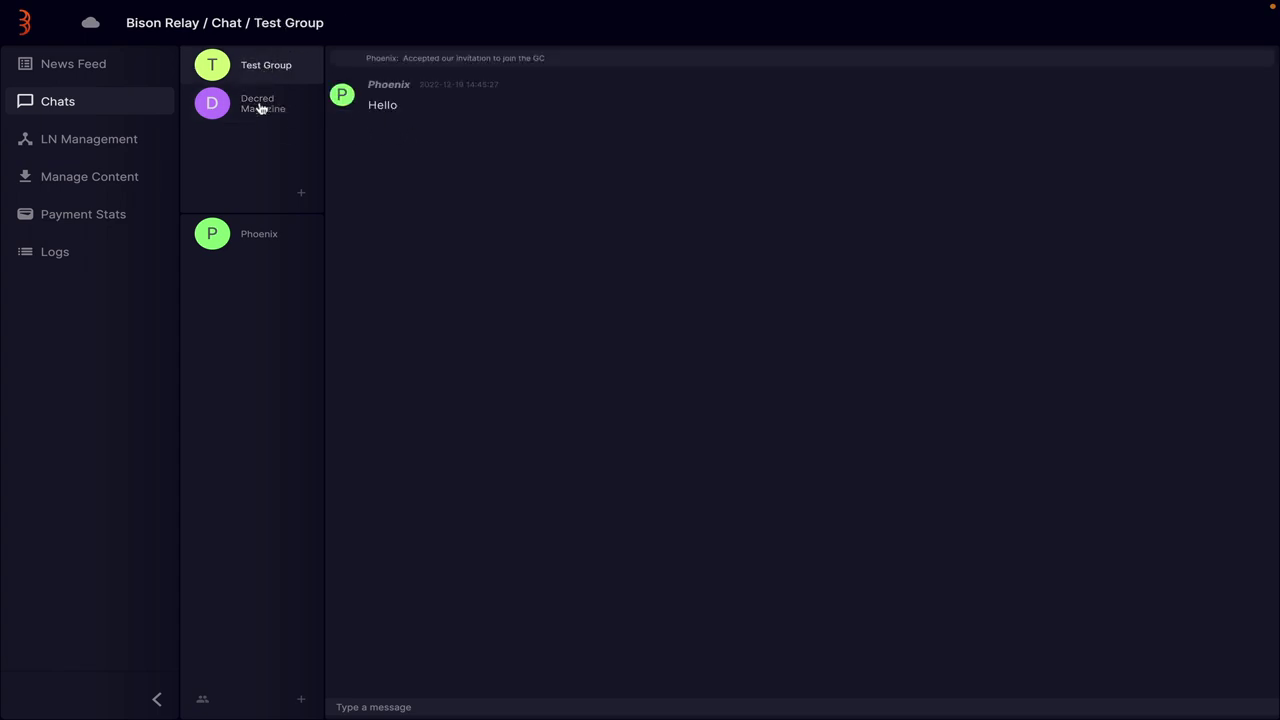
pyautogui.click(259, 108)
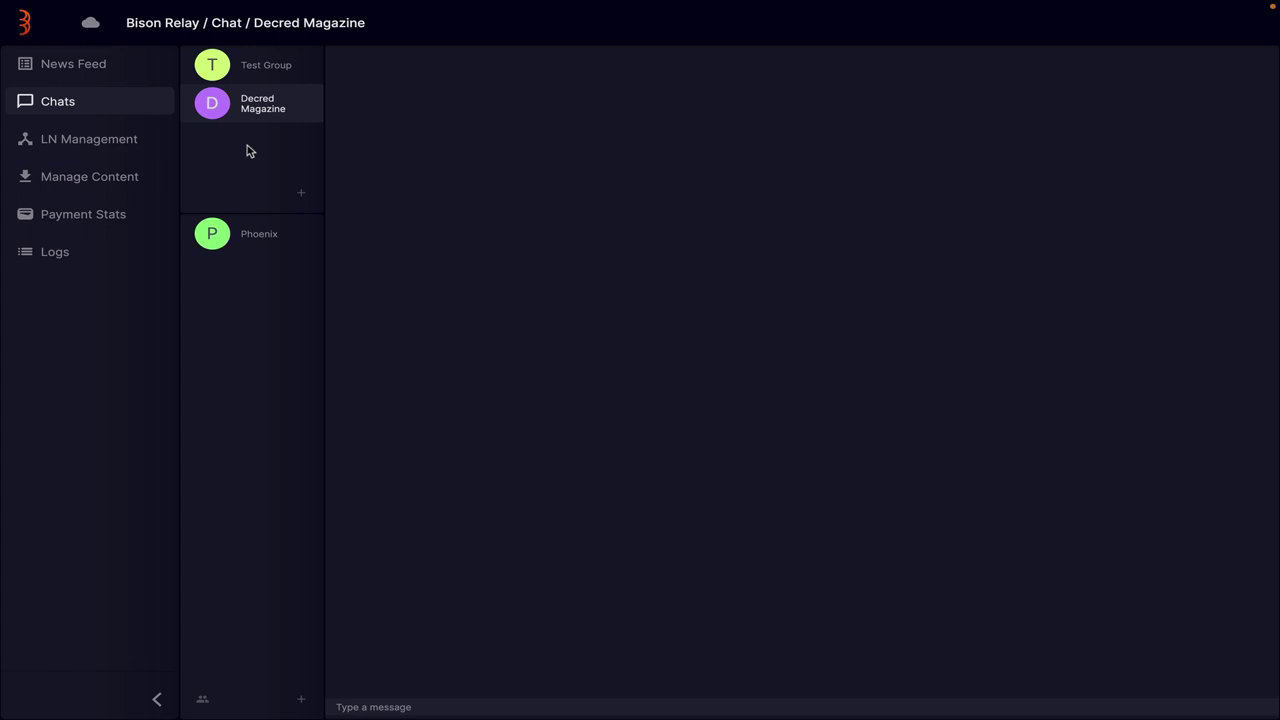
pyautogui.click(251, 68)
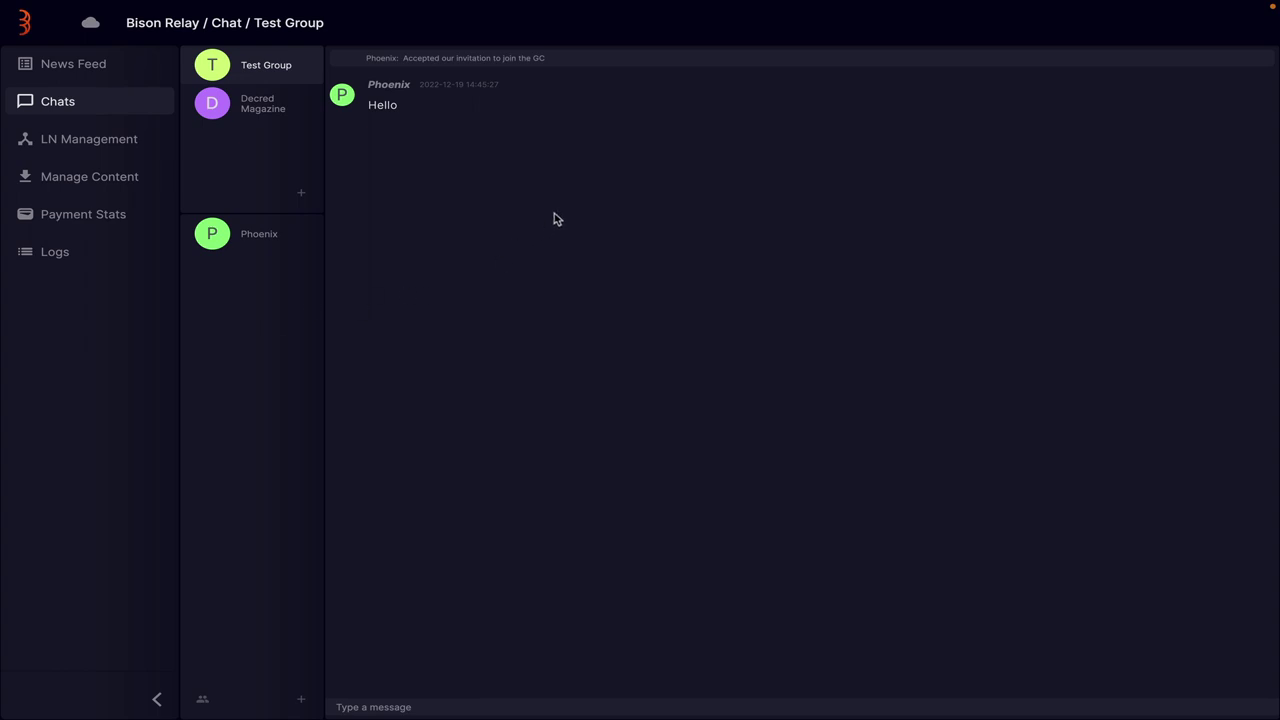
# View the user profile of the contact who sent the Decred Magazine invitation, and return to their direct chat
pyautogui.click(259, 234)
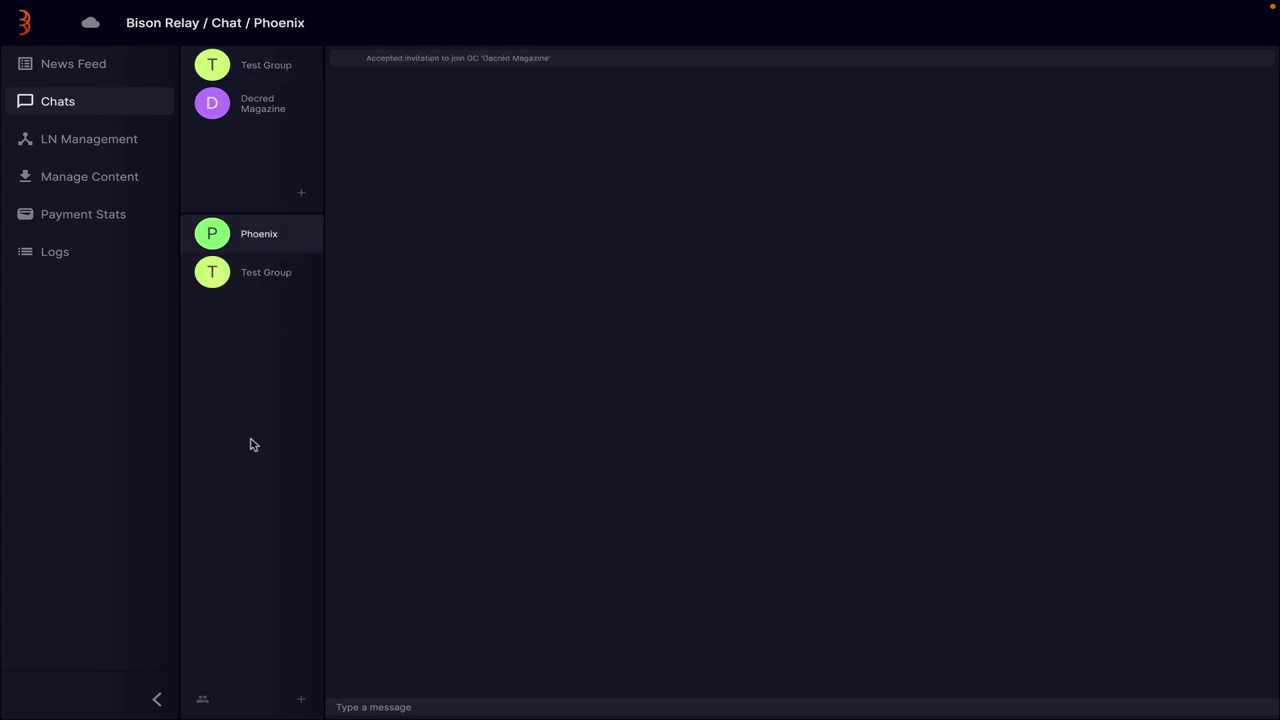
pyautogui.click(213, 235)
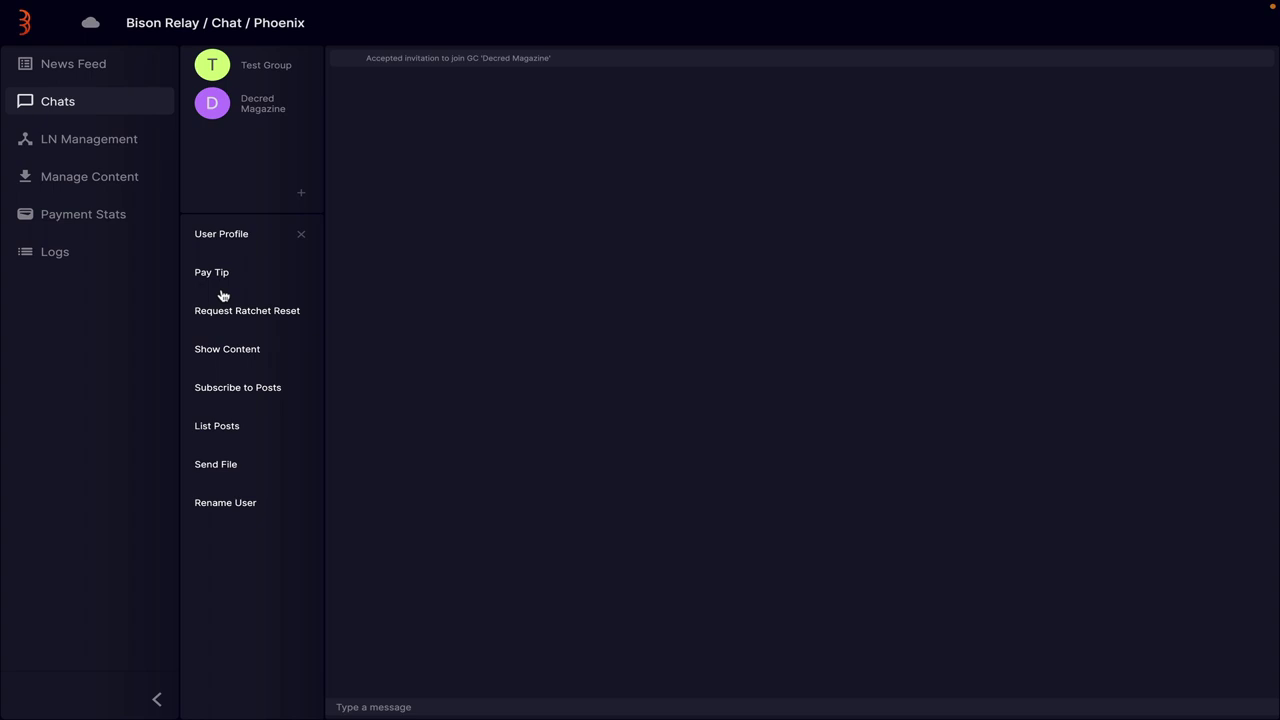
pyautogui.click(228, 236)
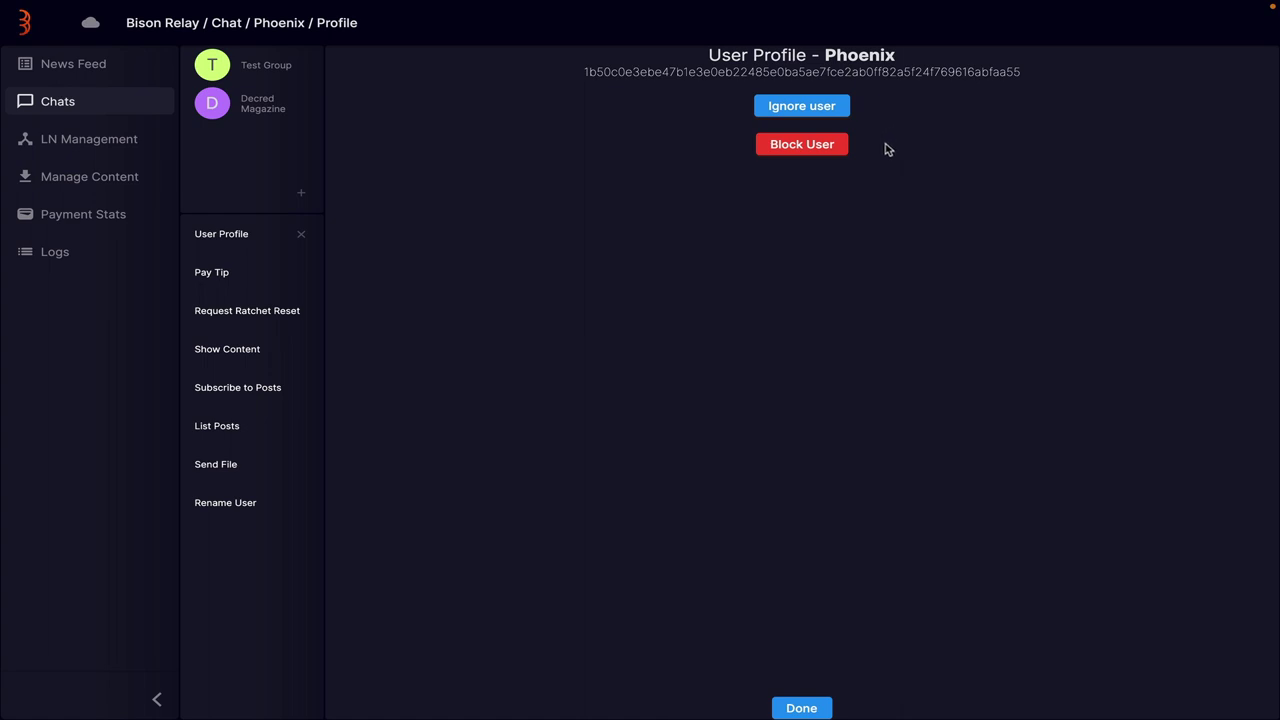
pyautogui.click(812, 708)
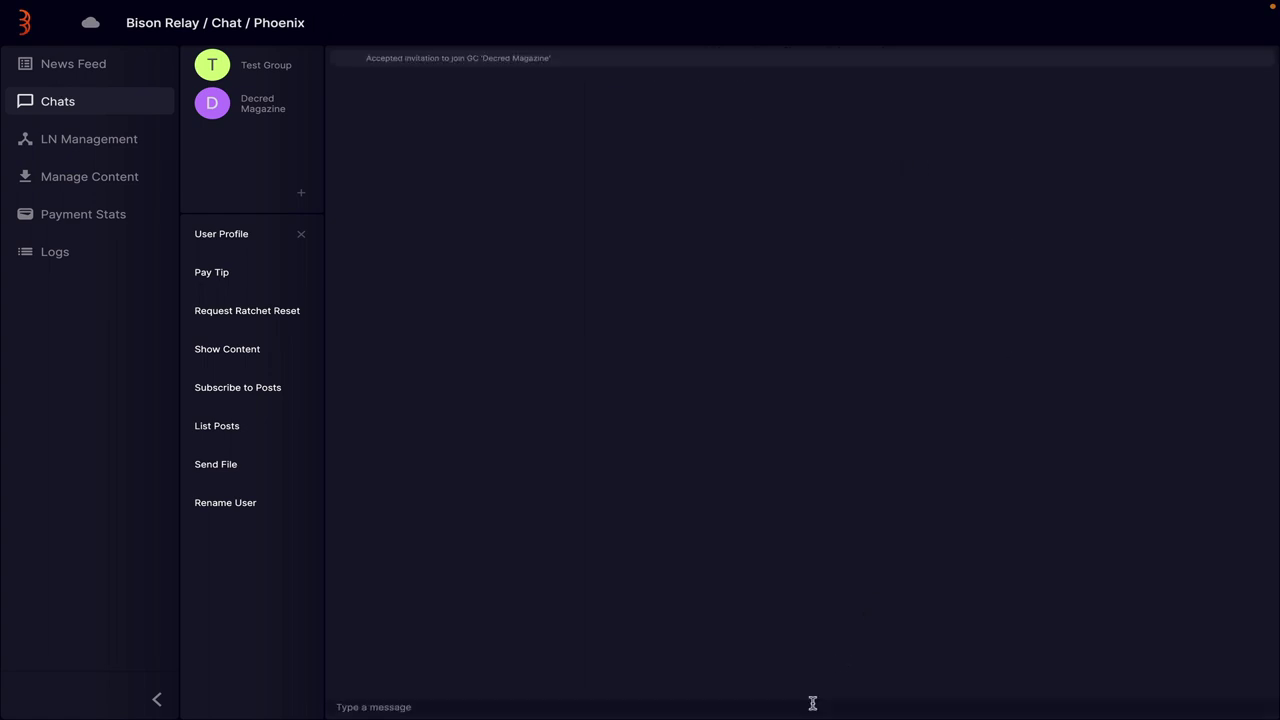
# Pay the contact in the open direct chat a tip of 0.00000100 DCR
pyautogui.click(210, 275)
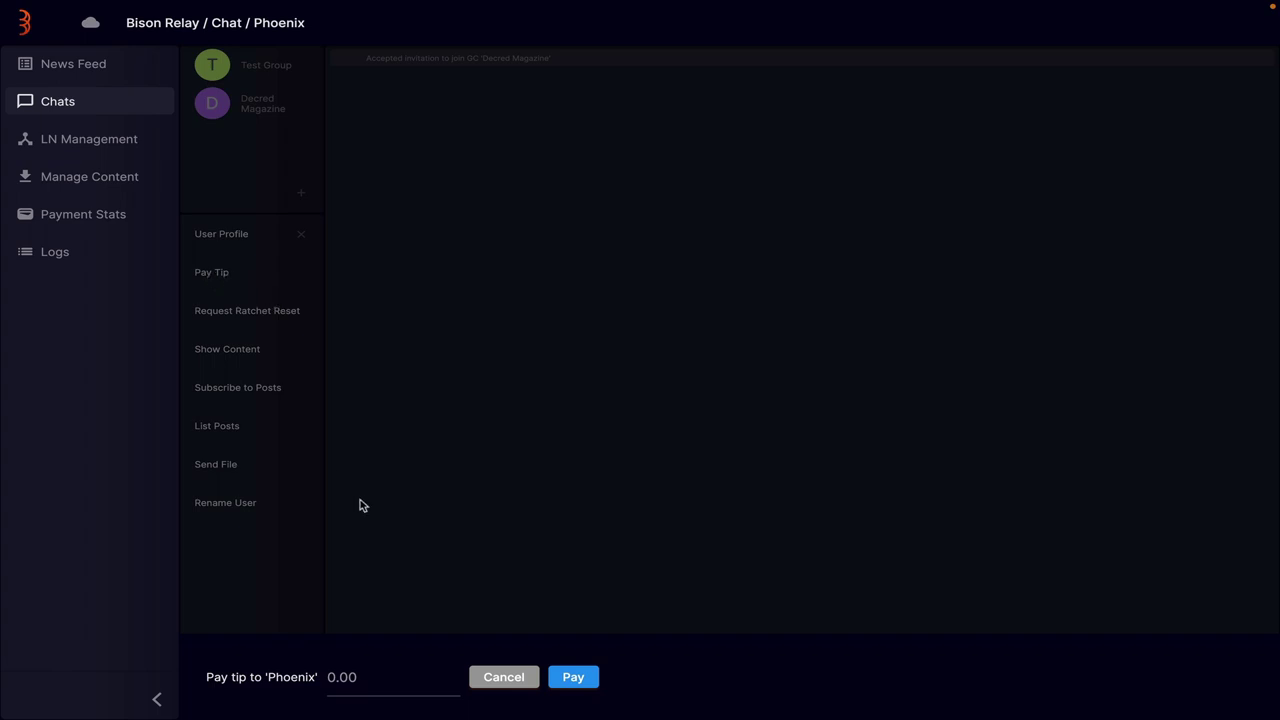
pyautogui.click(363, 677)
pyautogui.write('0.00000100')
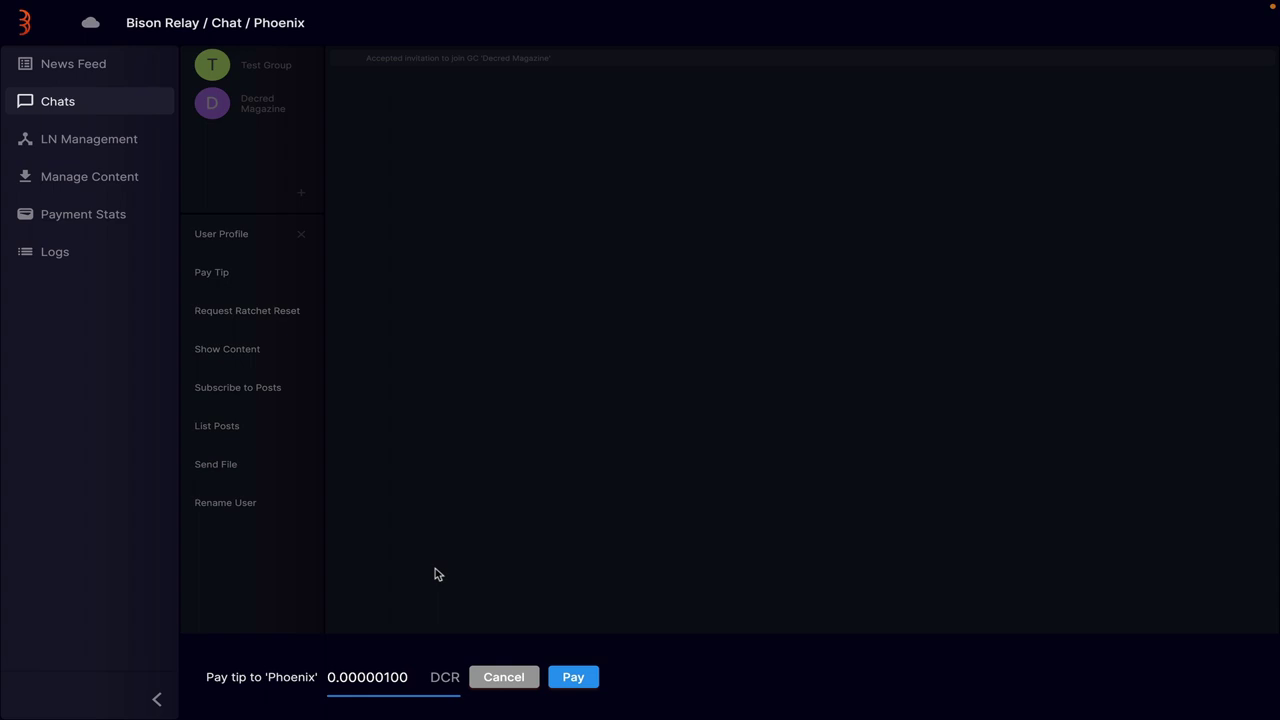
pyautogui.click(651, 684)
pyautogui.click(406, 680)
pyautogui.click(679, 670)
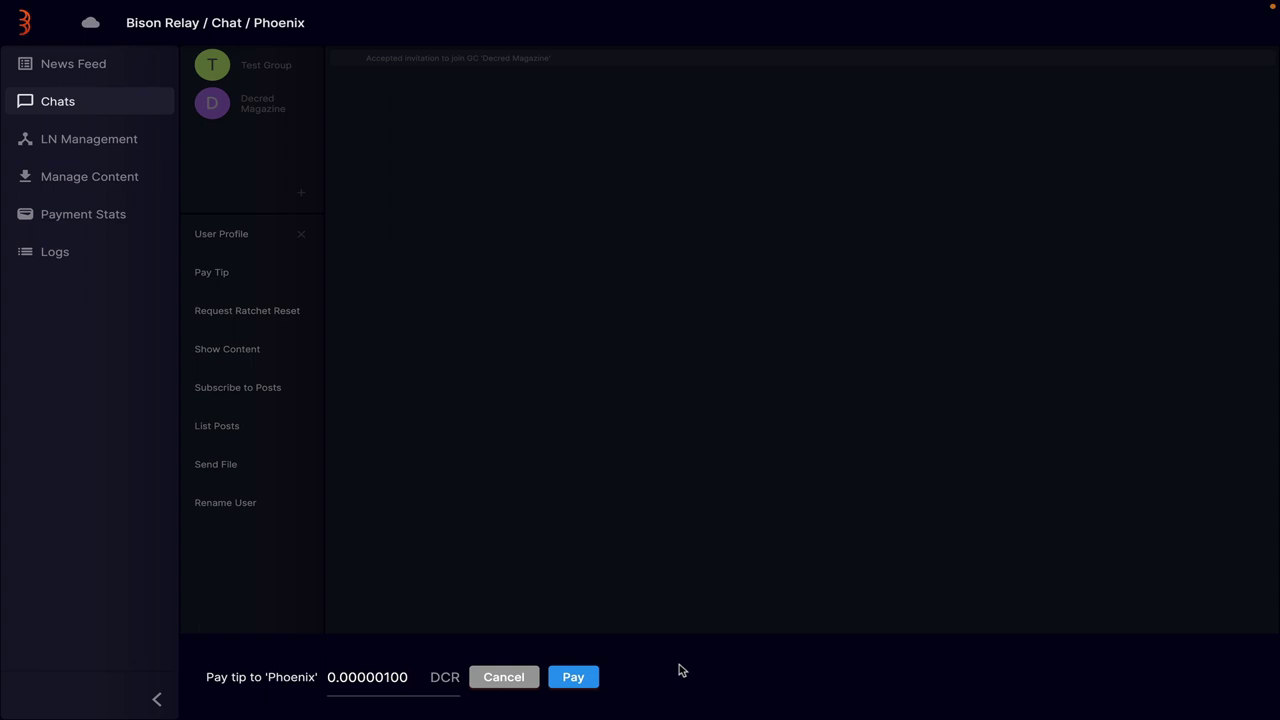
pyautogui.click(573, 678)
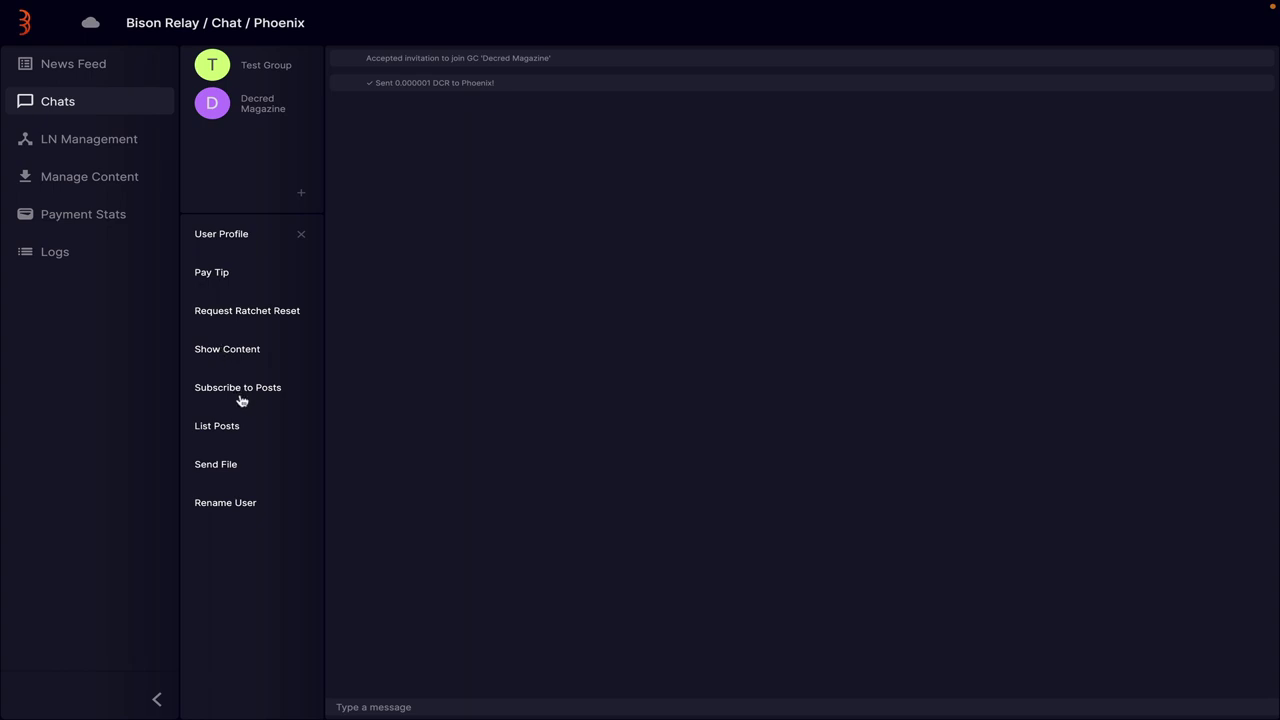
# Subscribe to the posts of the contact in the open direct chat
pyautogui.click(301, 236)
pyautogui.click(212, 238)
pyautogui.click(235, 390)
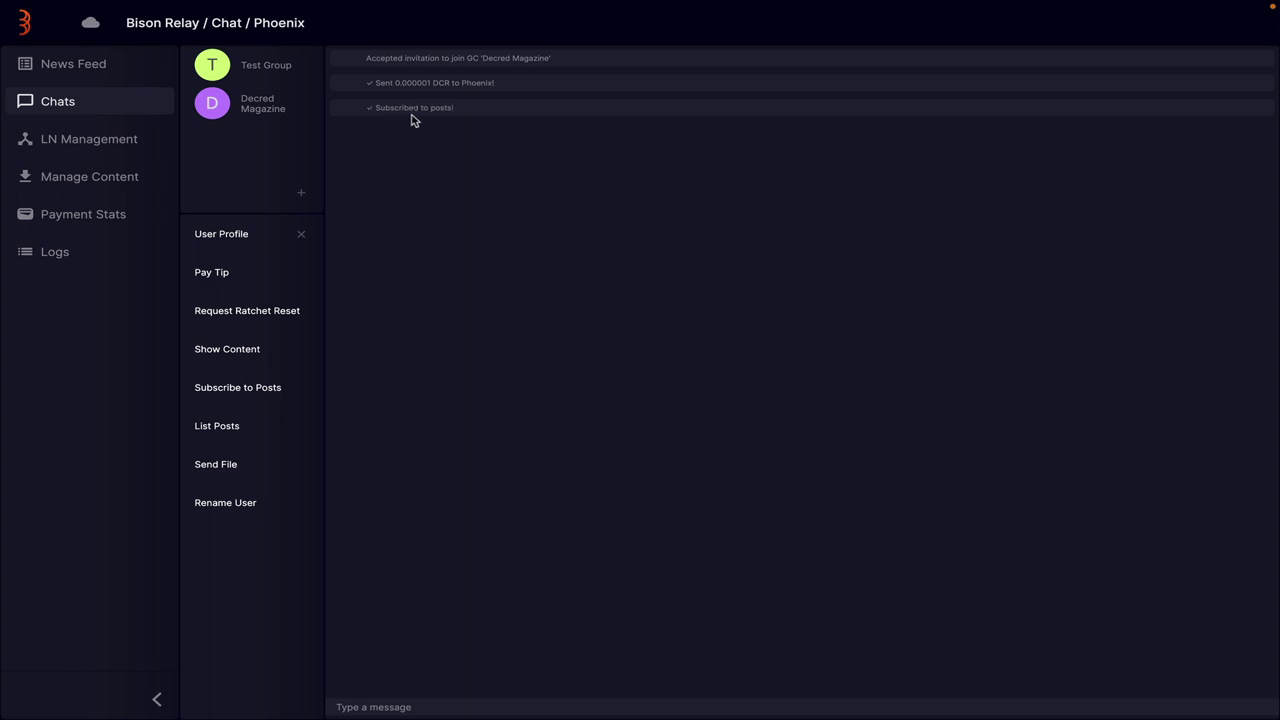
# List the contact's shared content and posts in the direct chat
pyautogui.click(232, 349)
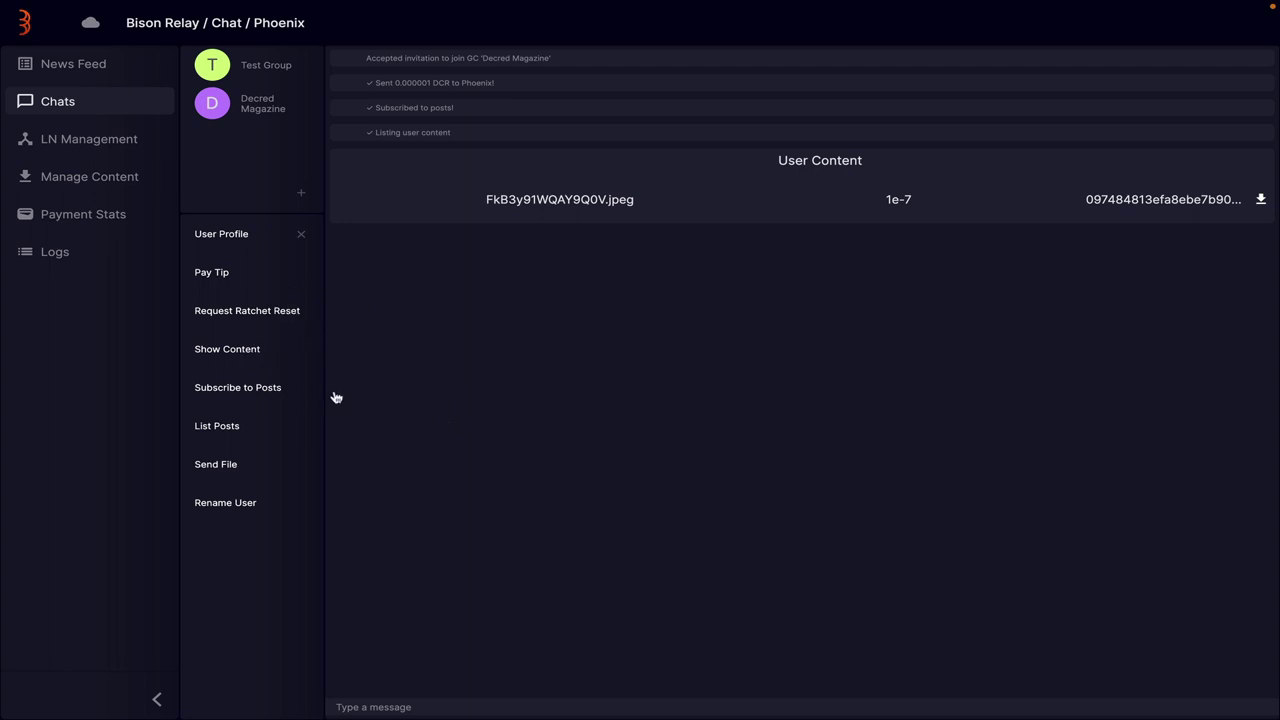
pyautogui.click(219, 429)
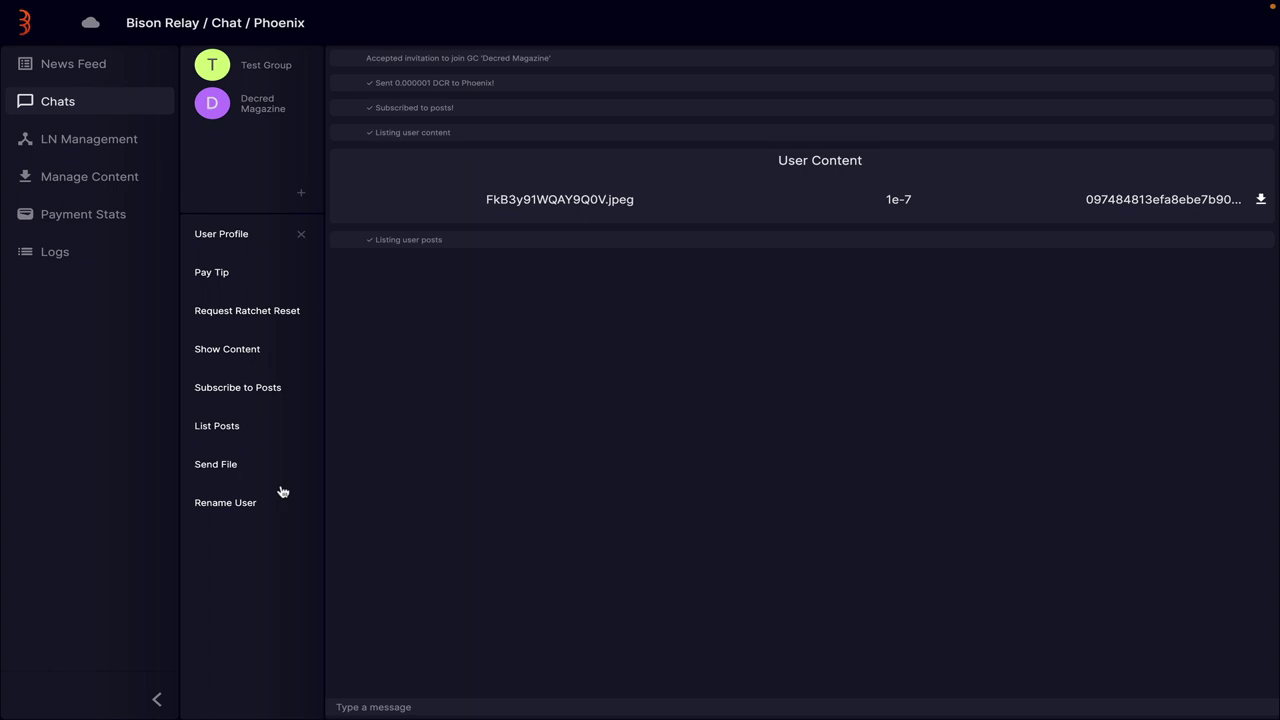
pyautogui.click(218, 467)
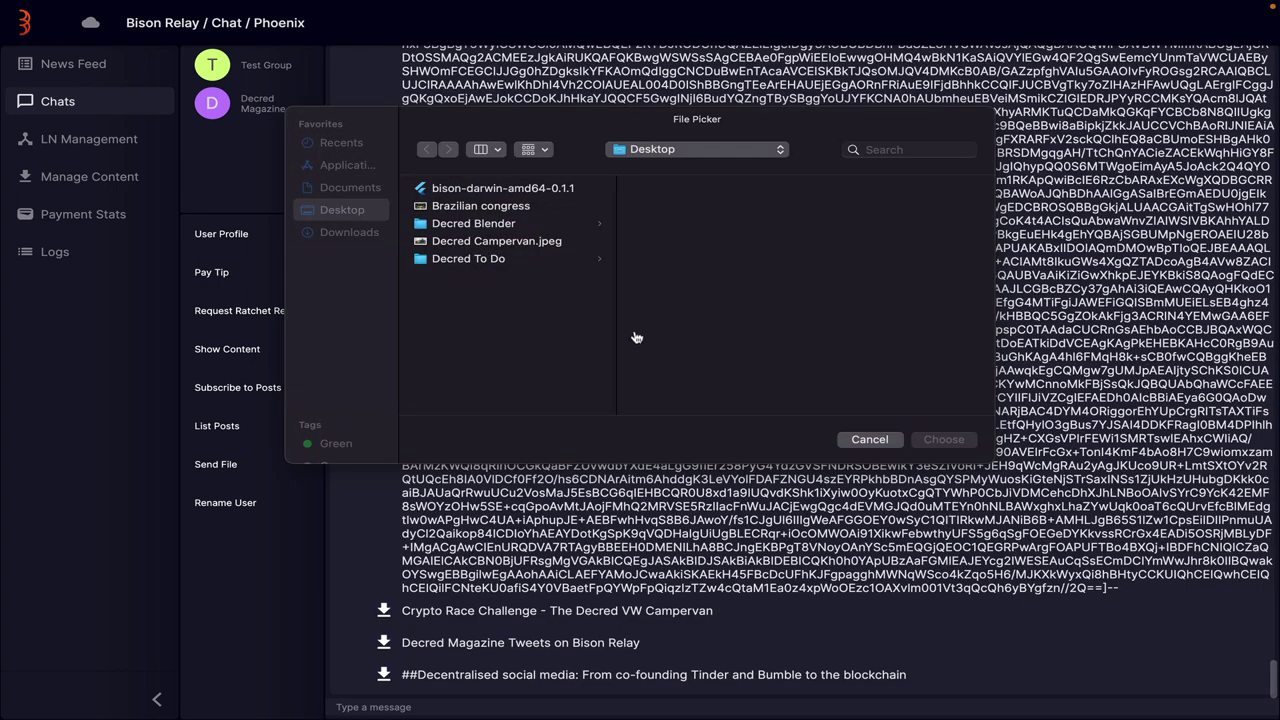
pyautogui.click(862, 445)
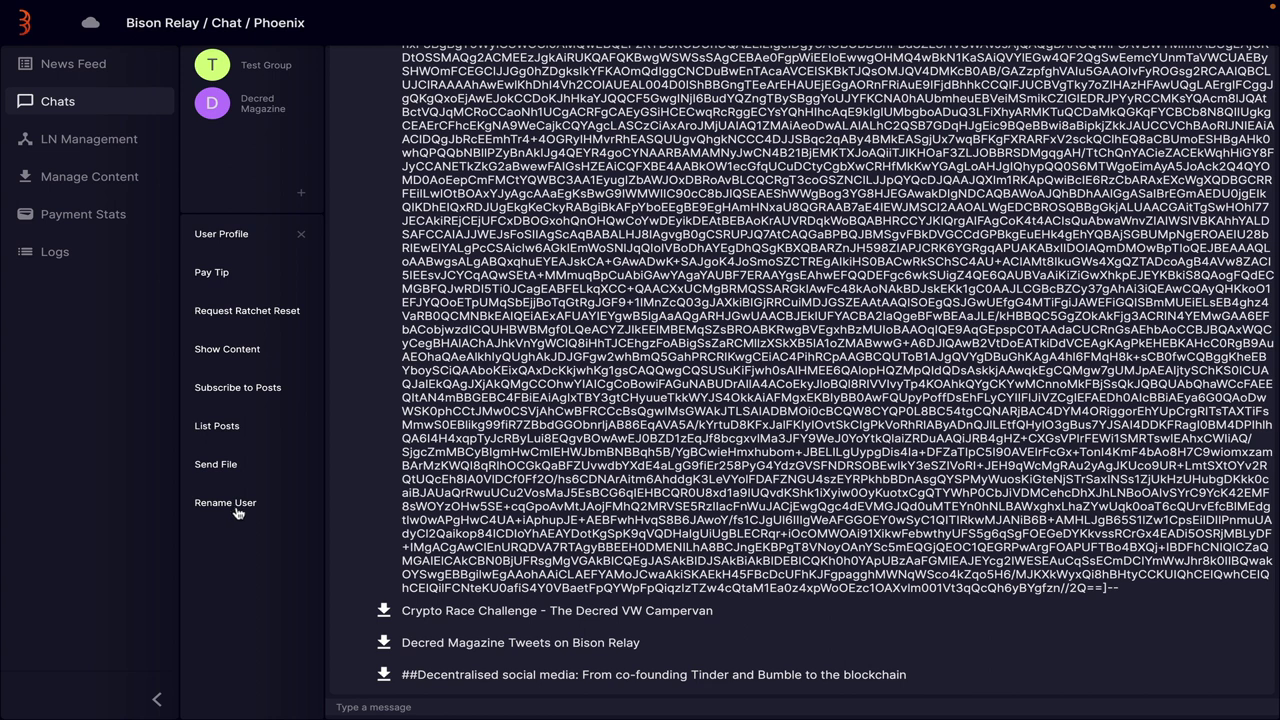
pyautogui.click(302, 238)
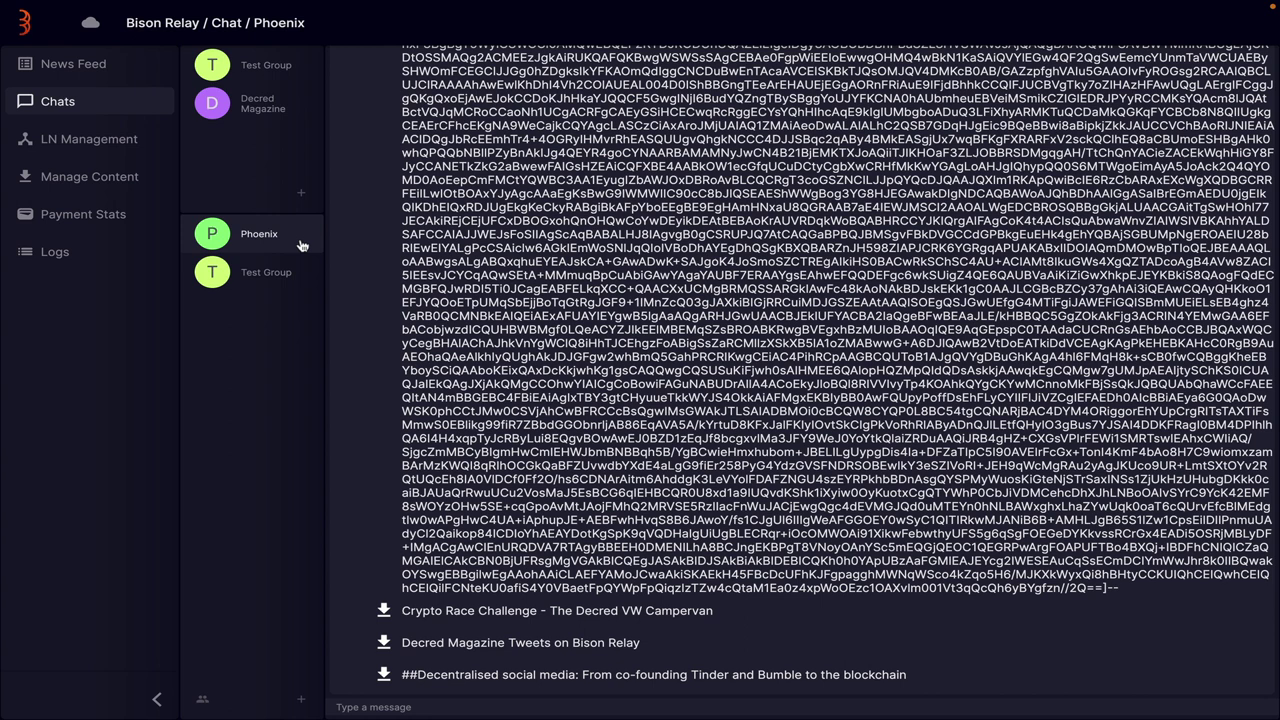
# Read the news feed post "Crypto Race Challenge - The Decred VW Campervan" with its comments, and look through the other posts in the feed
pyautogui.click(74, 66)
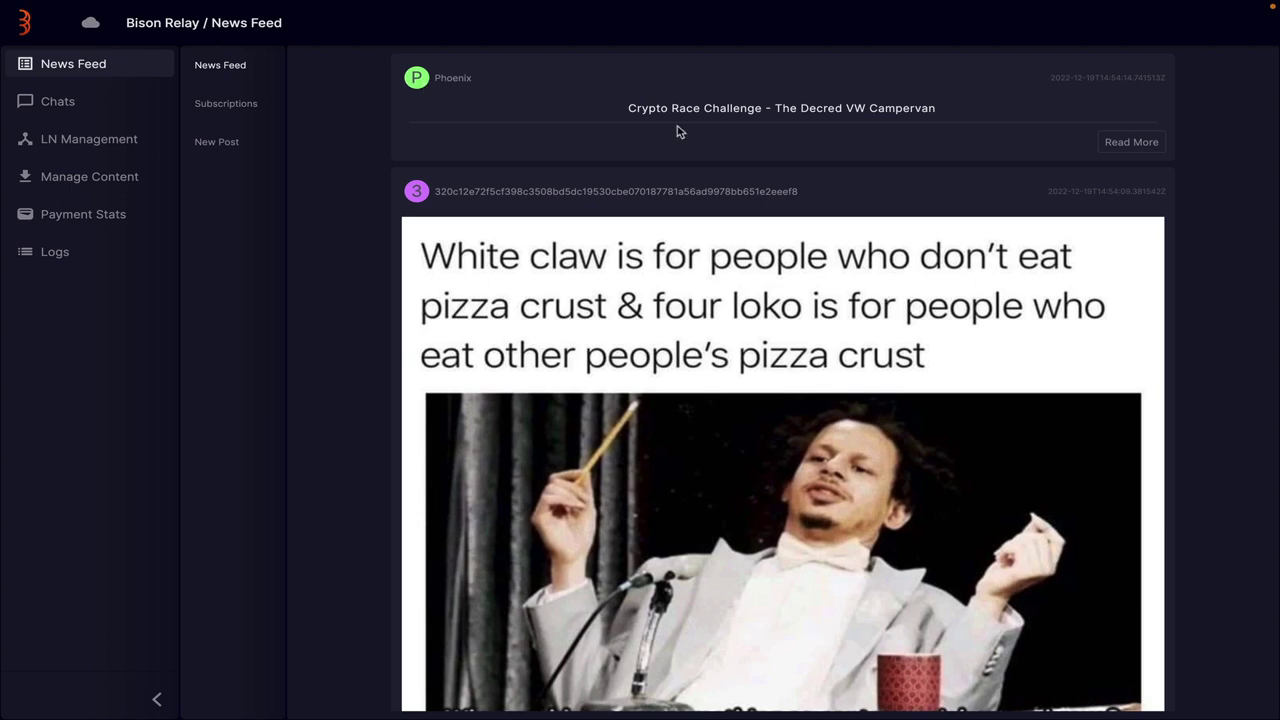
pyautogui.click(1131, 145)
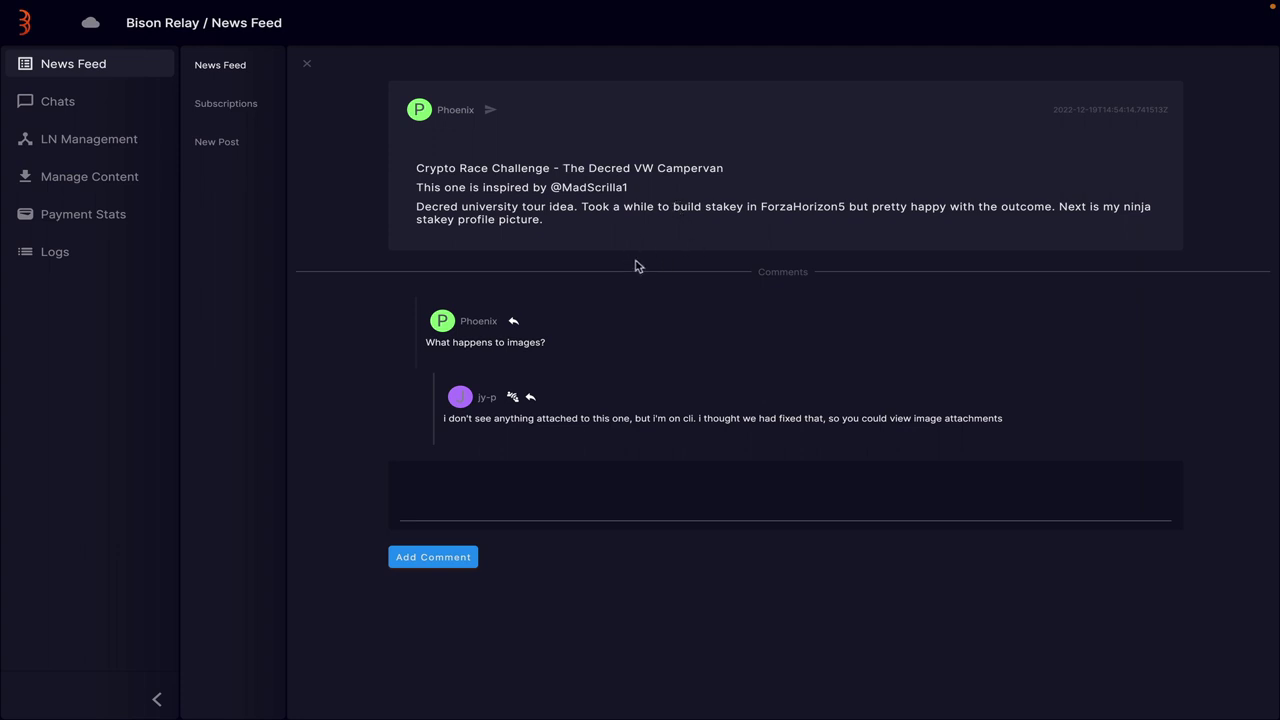
pyautogui.click(307, 65)
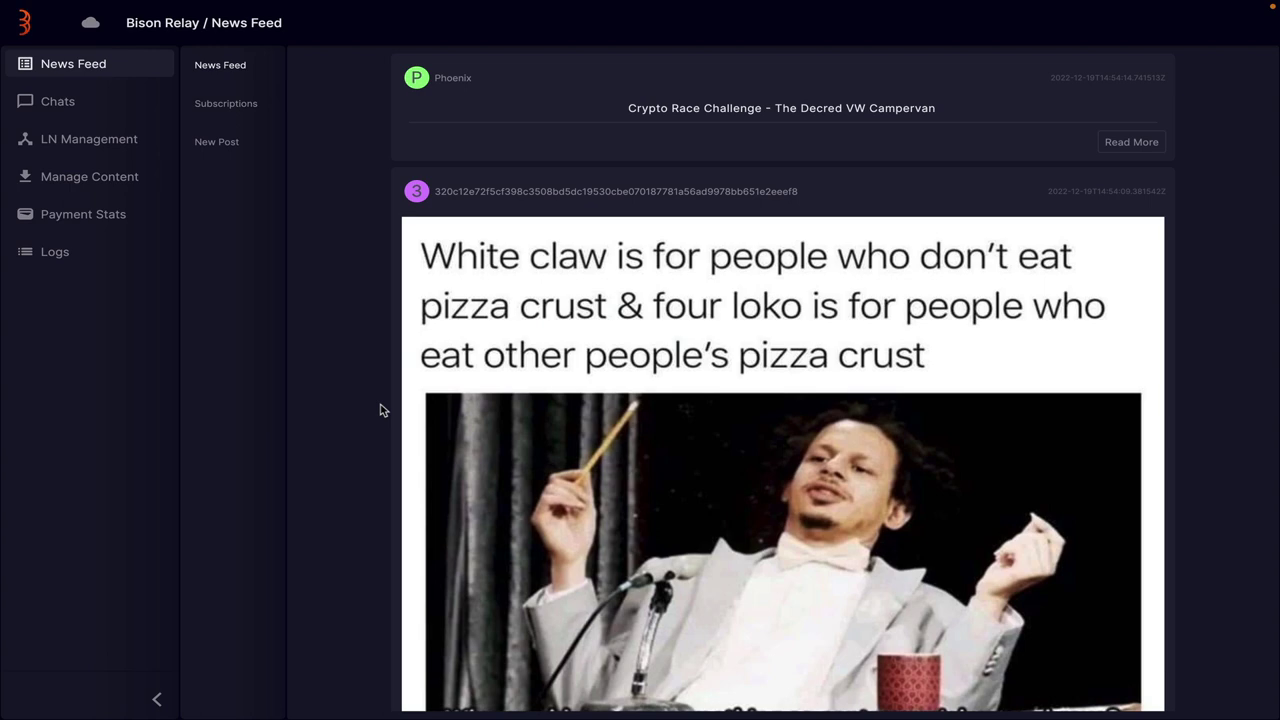
pyautogui.scroll(-2, 527, 414)
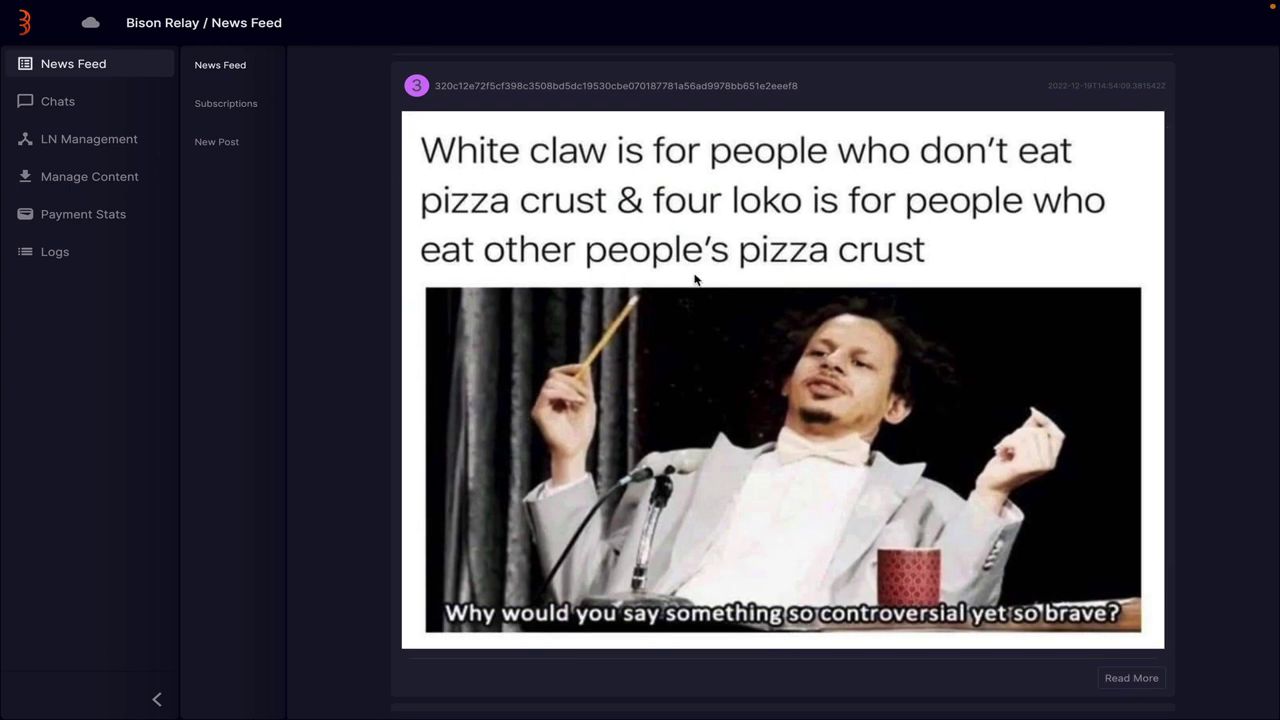
pyautogui.scroll(-4, 694, 277)
pyautogui.scroll(2, 697, 280)
pyautogui.scroll(2, 697, 280)
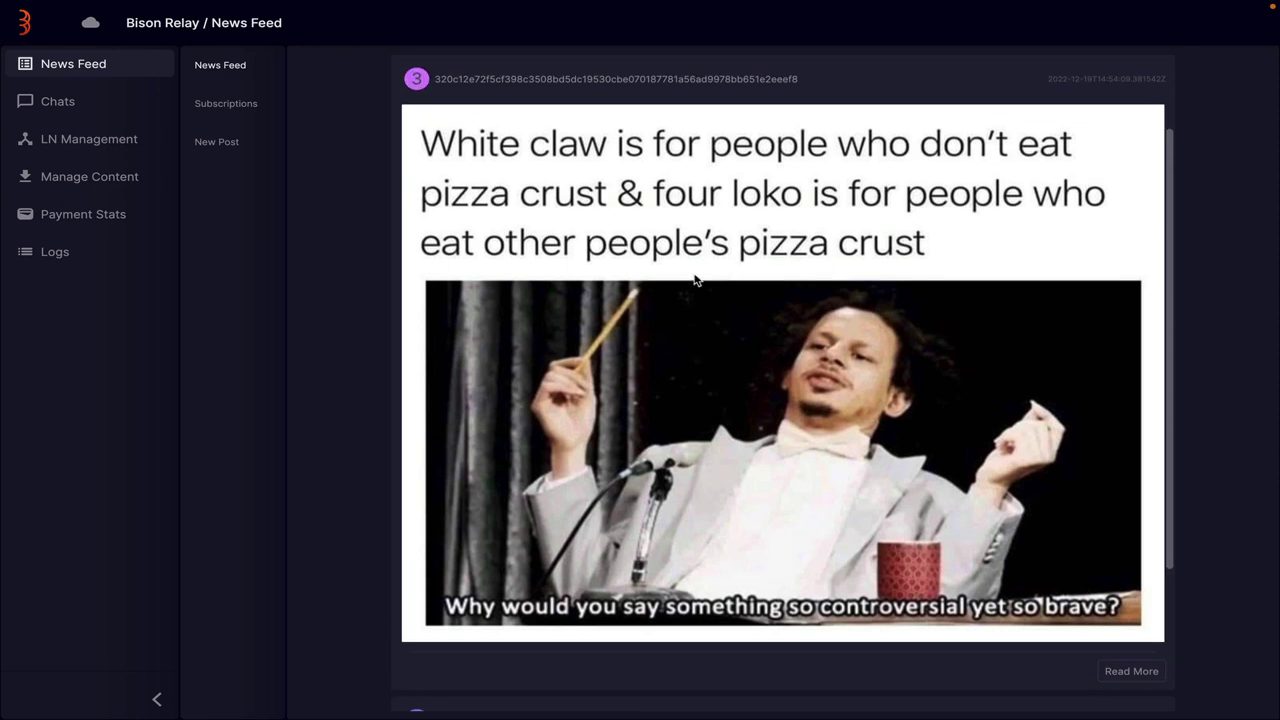
pyautogui.scroll(1, 797, 244)
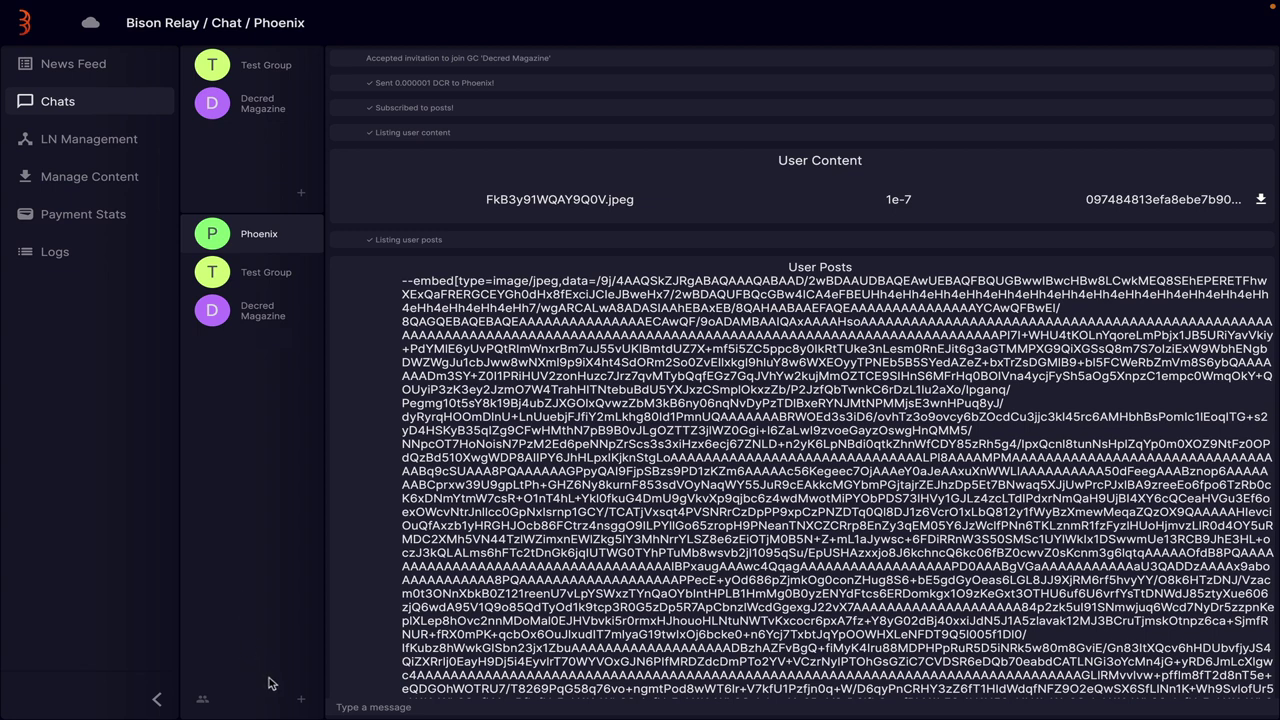
# Generate a contact invitation saved as invite.bin on the Desktop, and place the file below the Brazilian congress image there
pyautogui.click(204, 702)
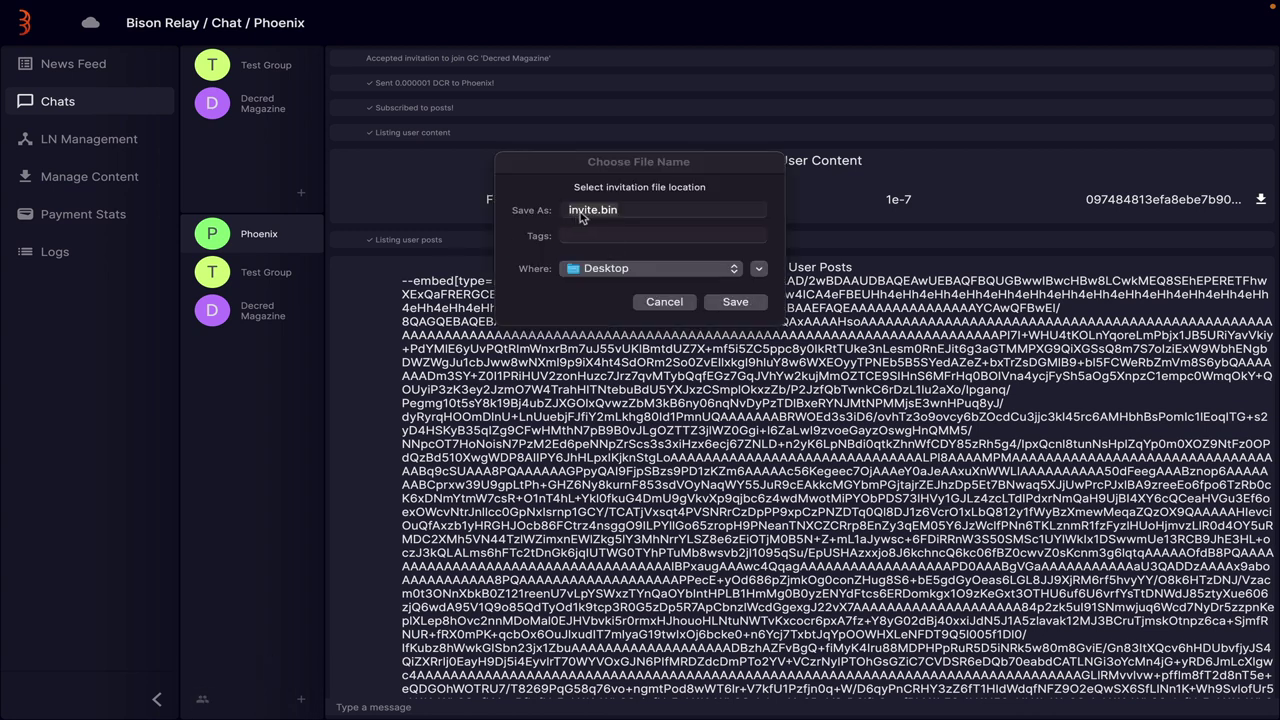
pyautogui.click(736, 302)
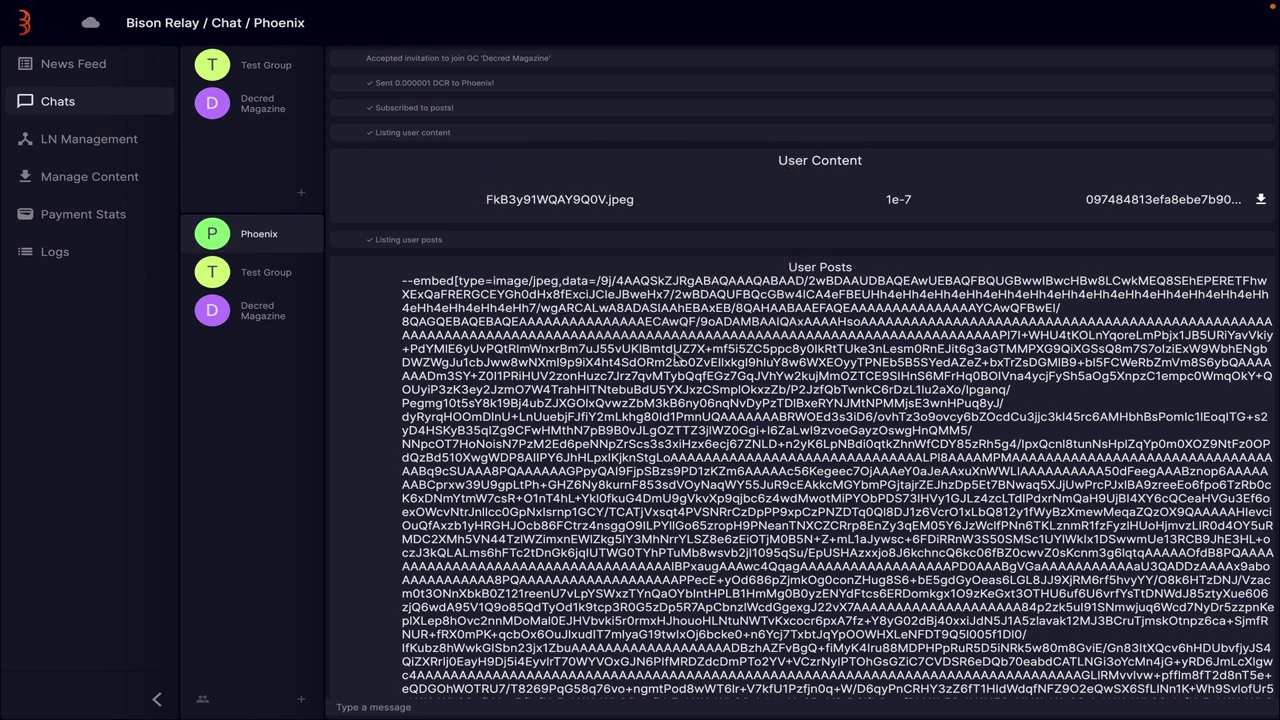
pyautogui.hotkey('ctrl', 'Left')
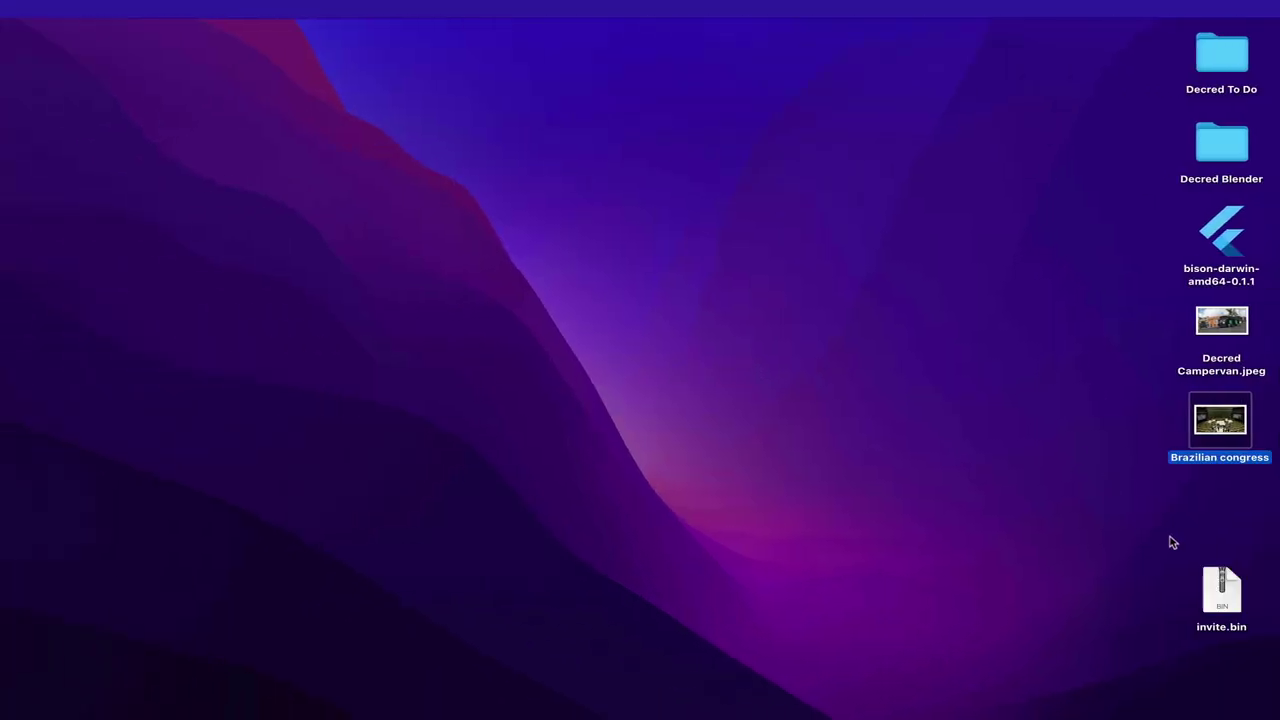
pyautogui.click(1222, 590)
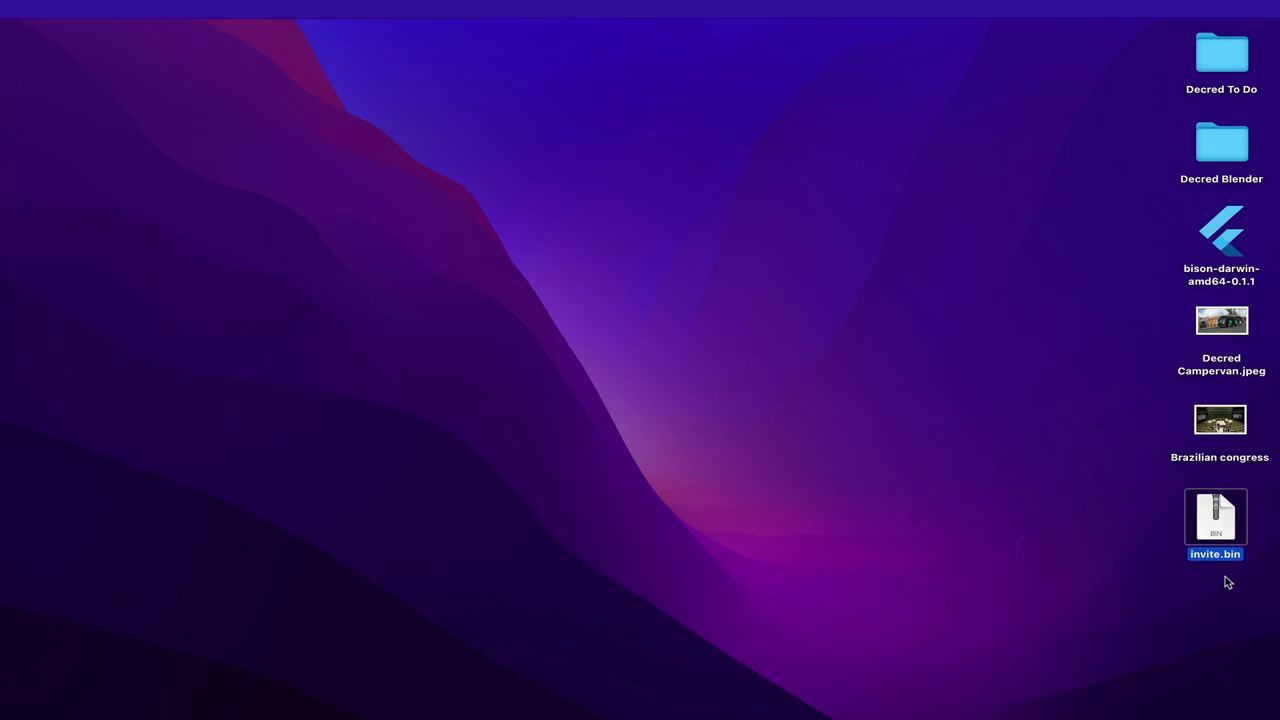
pyautogui.hotkey('ctrl', 'Right')
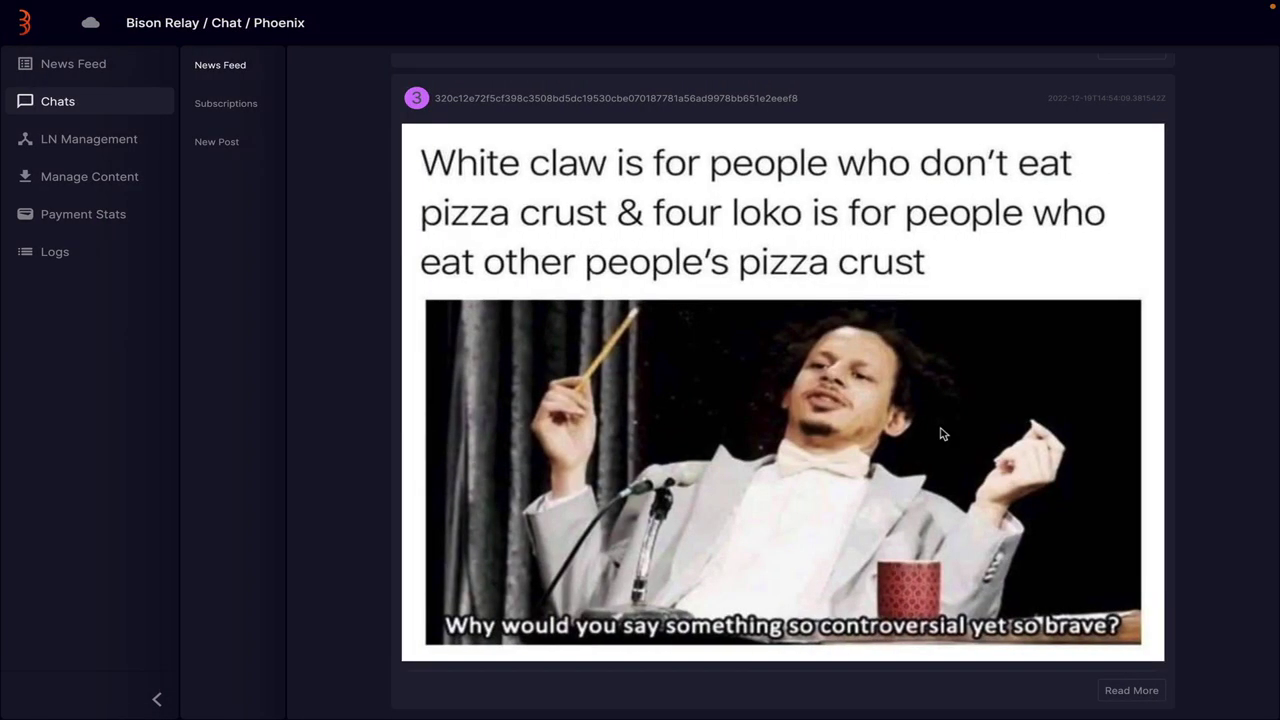
pyautogui.click(79, 99)
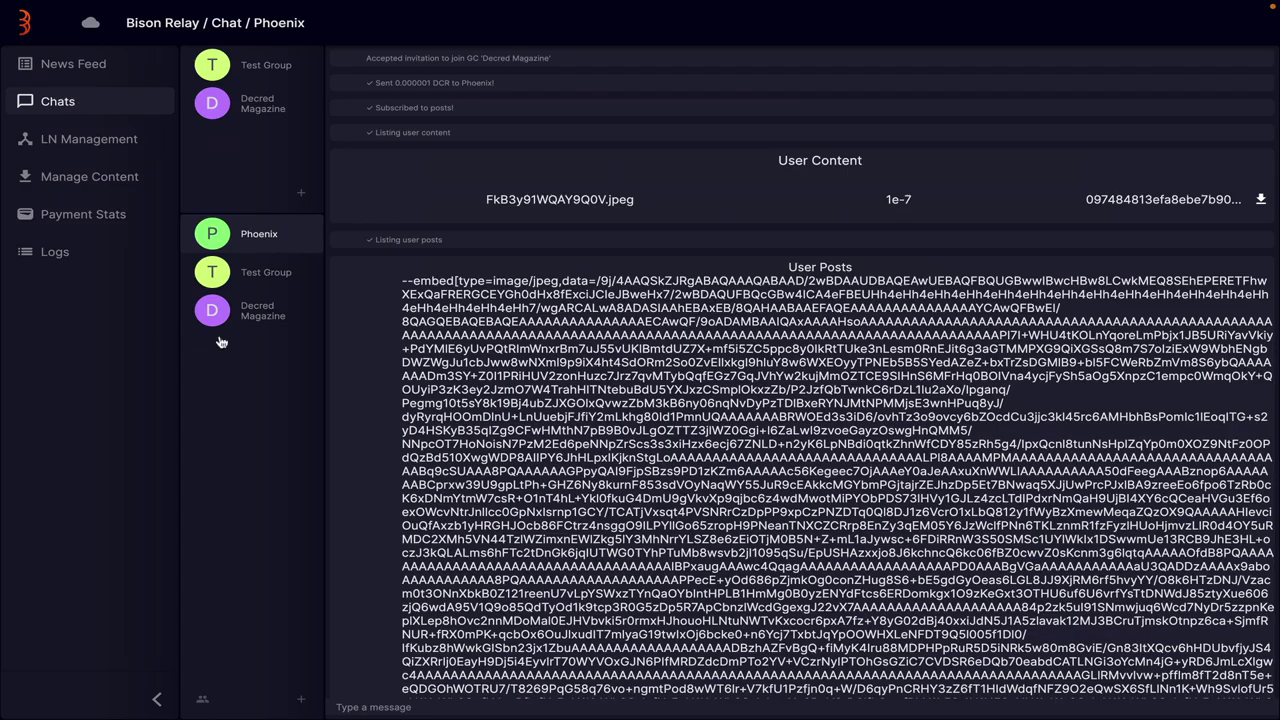
pyautogui.click(302, 704)
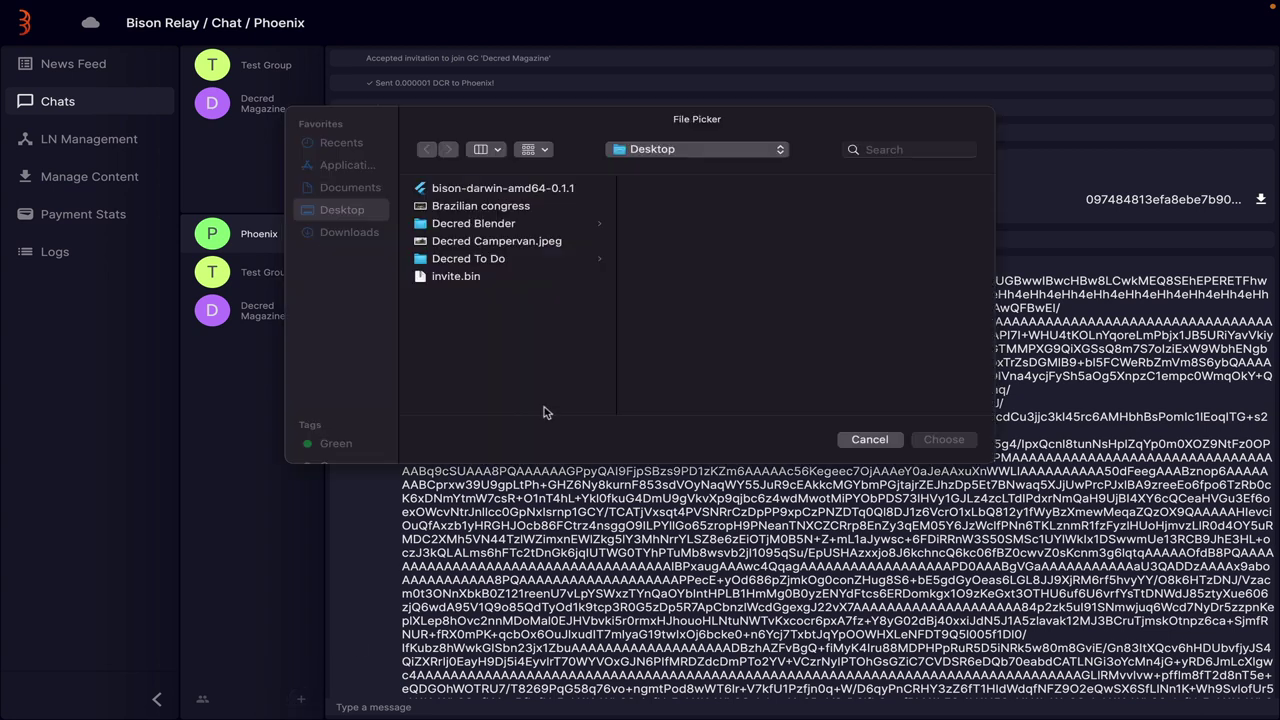
pyautogui.click(440, 279)
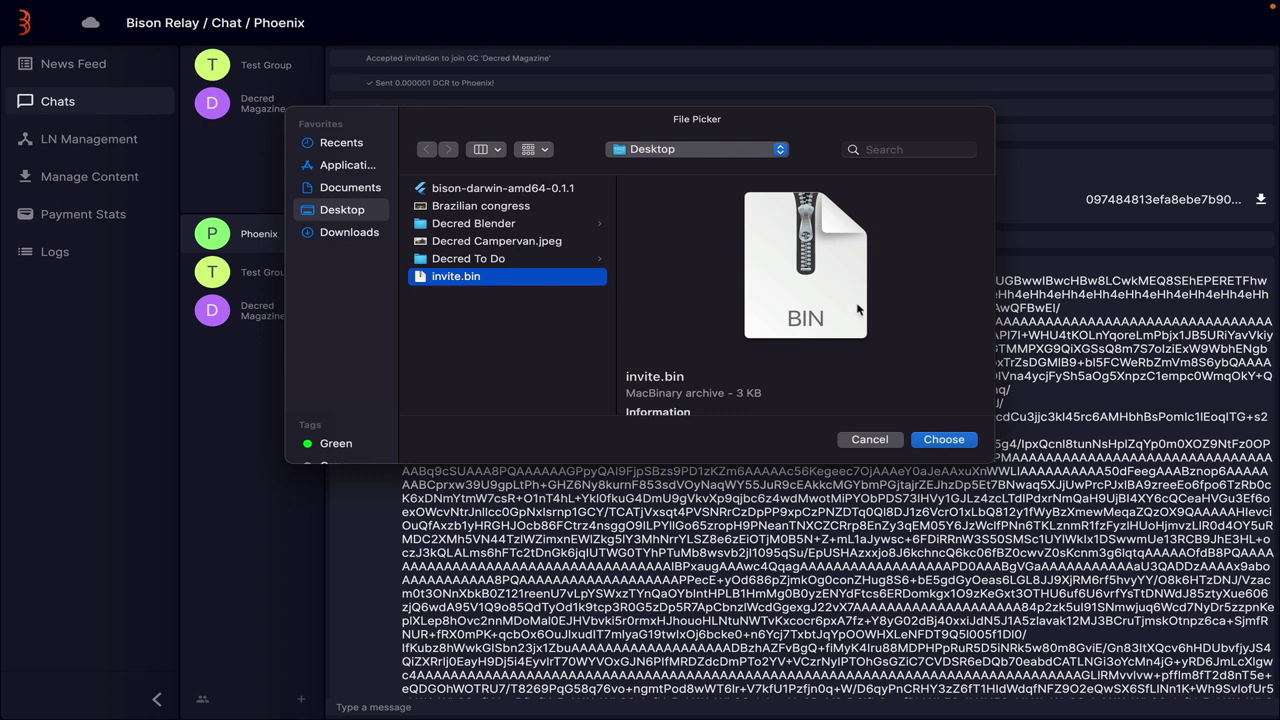
pyautogui.click(858, 443)
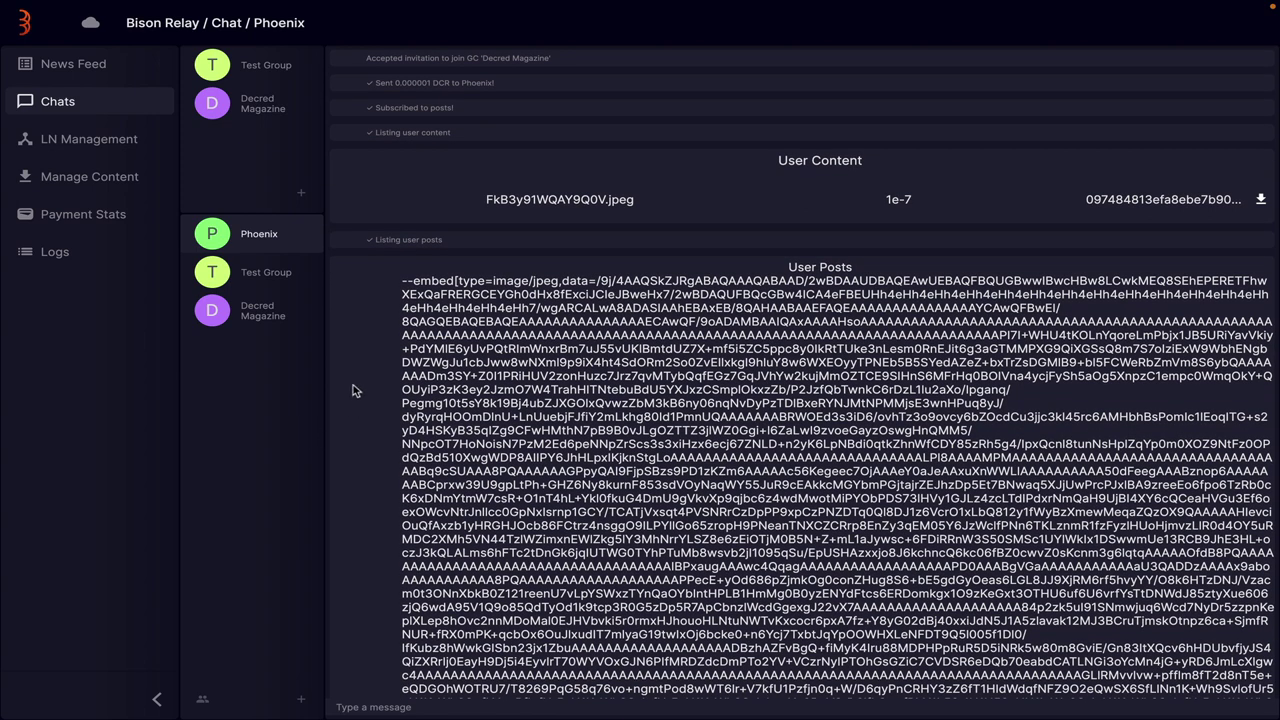
# Generate a new wallet deposit address in the LN Management overview
pyautogui.click(73, 145)
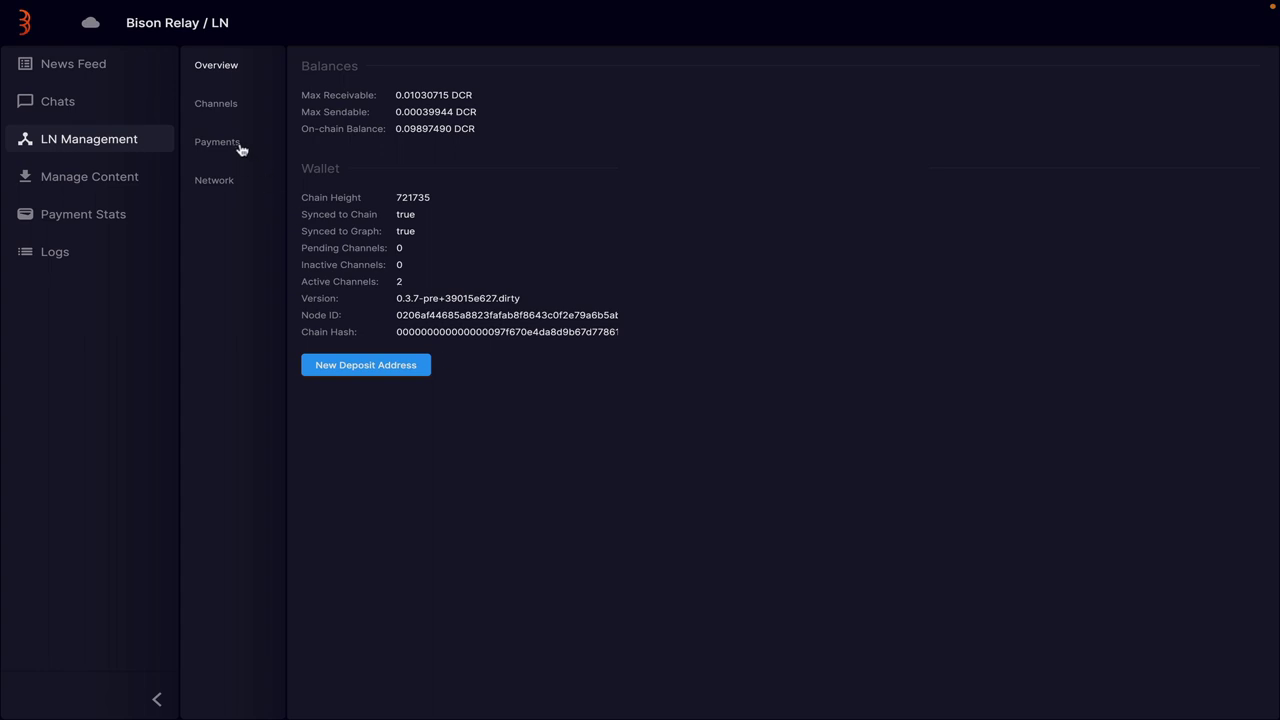
pyautogui.click(368, 365)
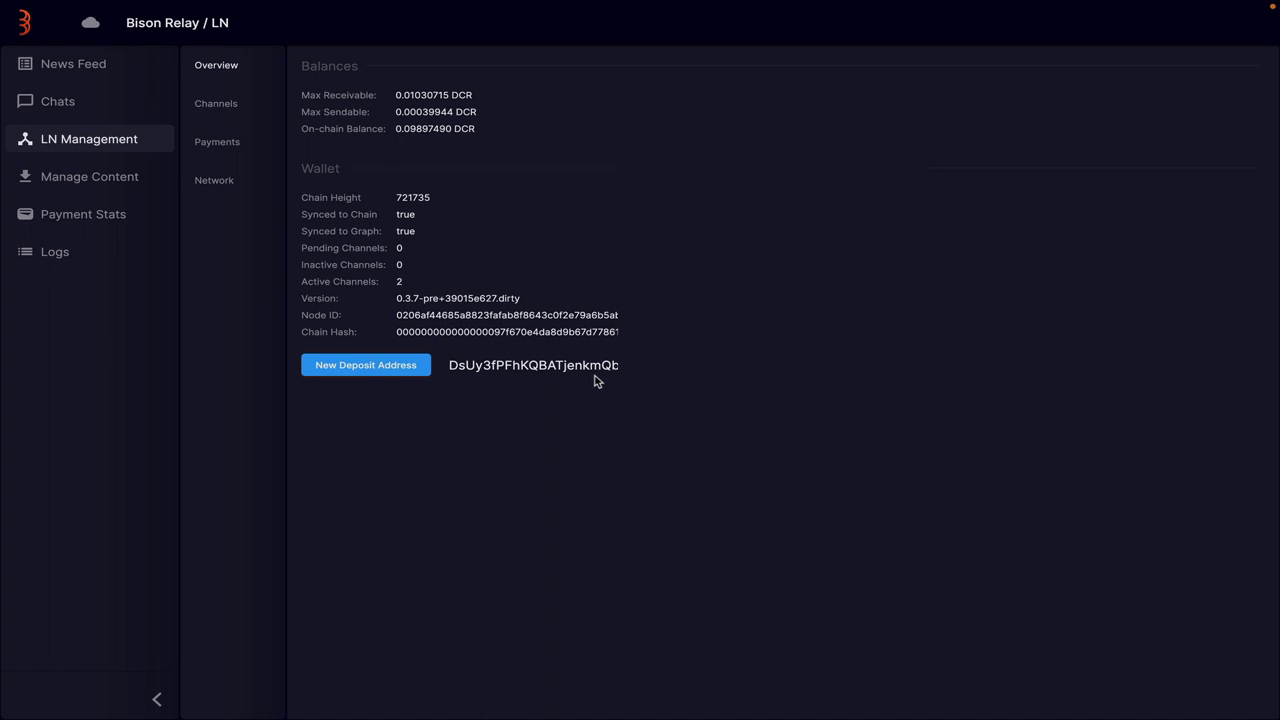
# Examine the Lightning channels, the invoice payment options and the network peers in LN Management
pyautogui.click(215, 104)
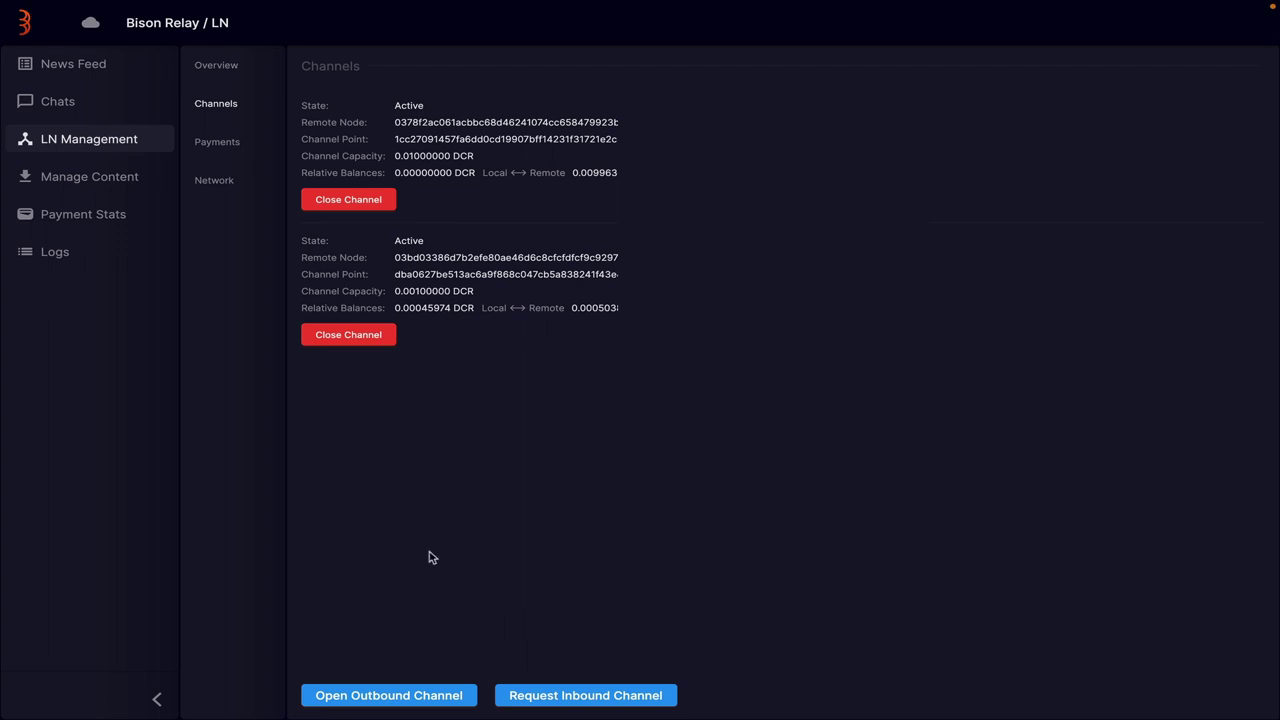
pyautogui.click(216, 140)
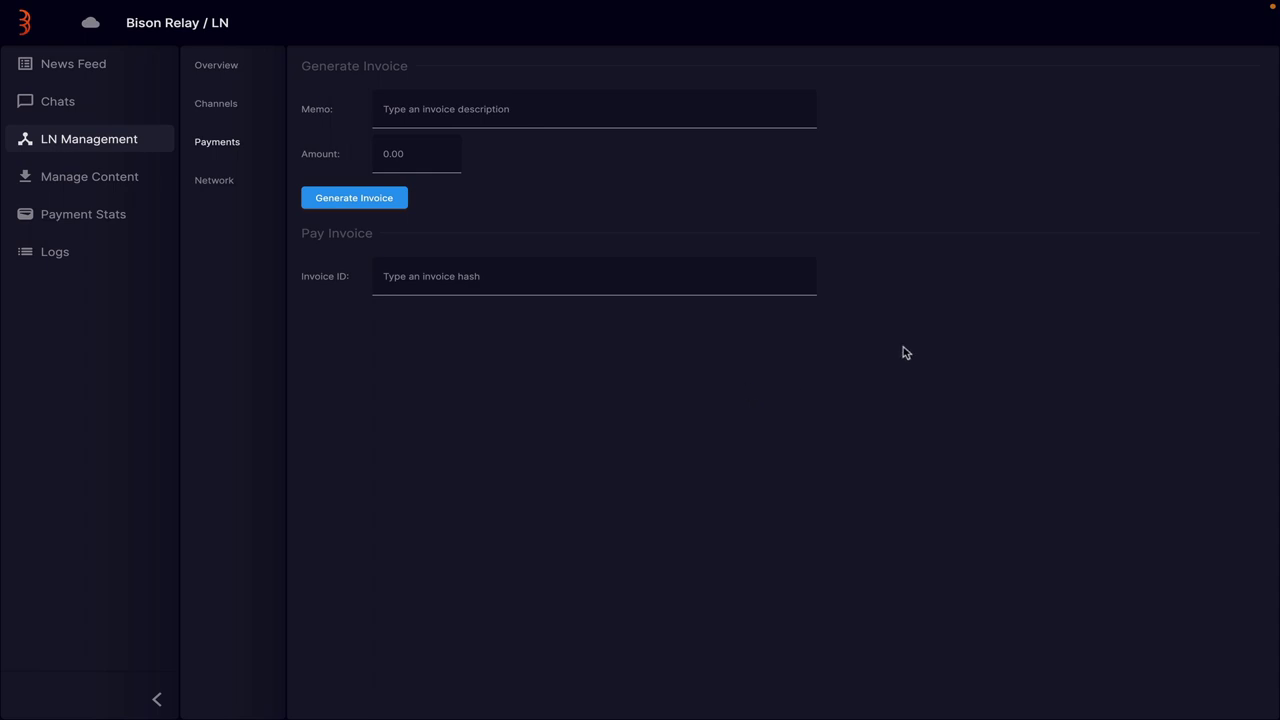
pyautogui.click(213, 184)
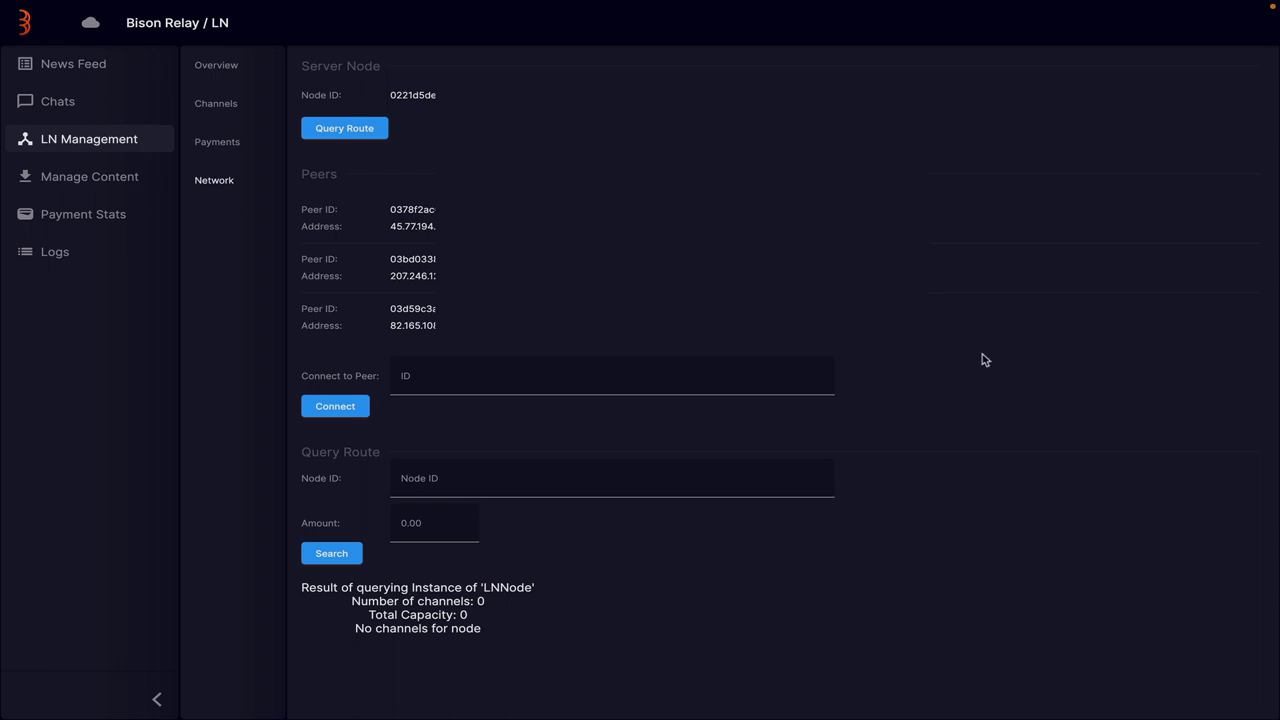
# Share Decred Campervan.jpeg from the Desktop globally as managed content, with a user cost of 0.00000100 DCR/kb
pyautogui.click(109, 186)
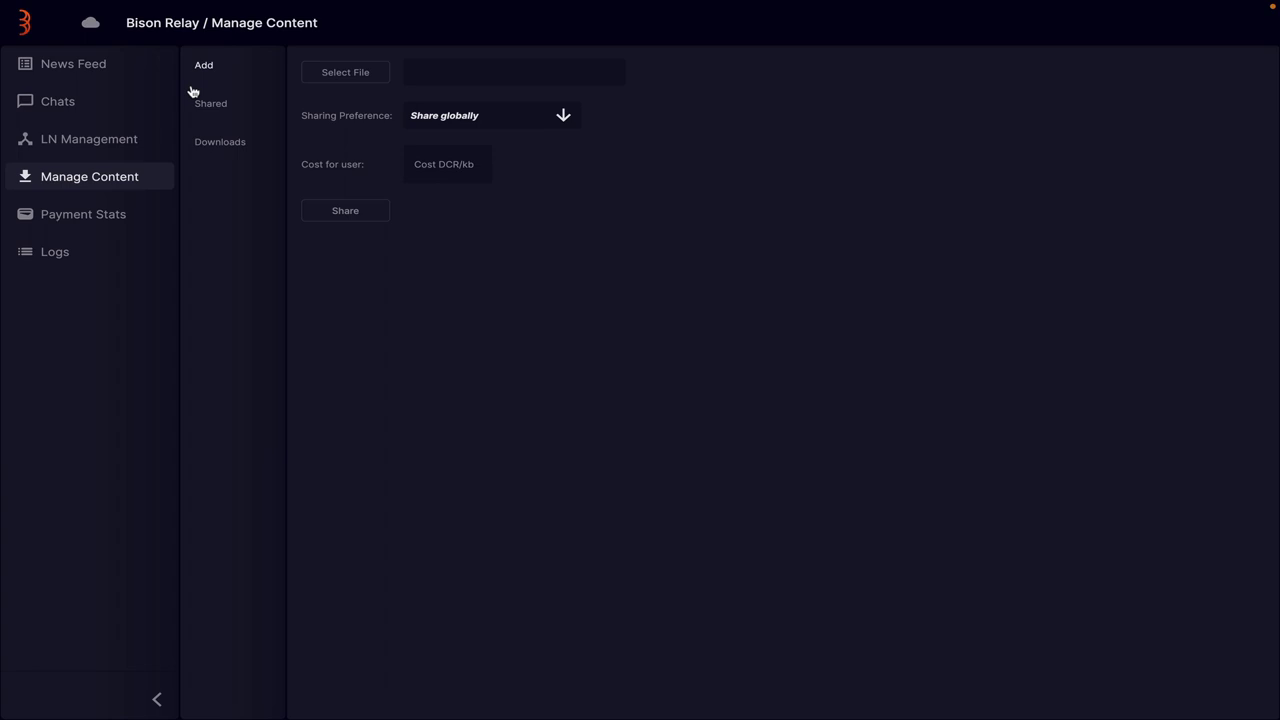
pyautogui.click(347, 74)
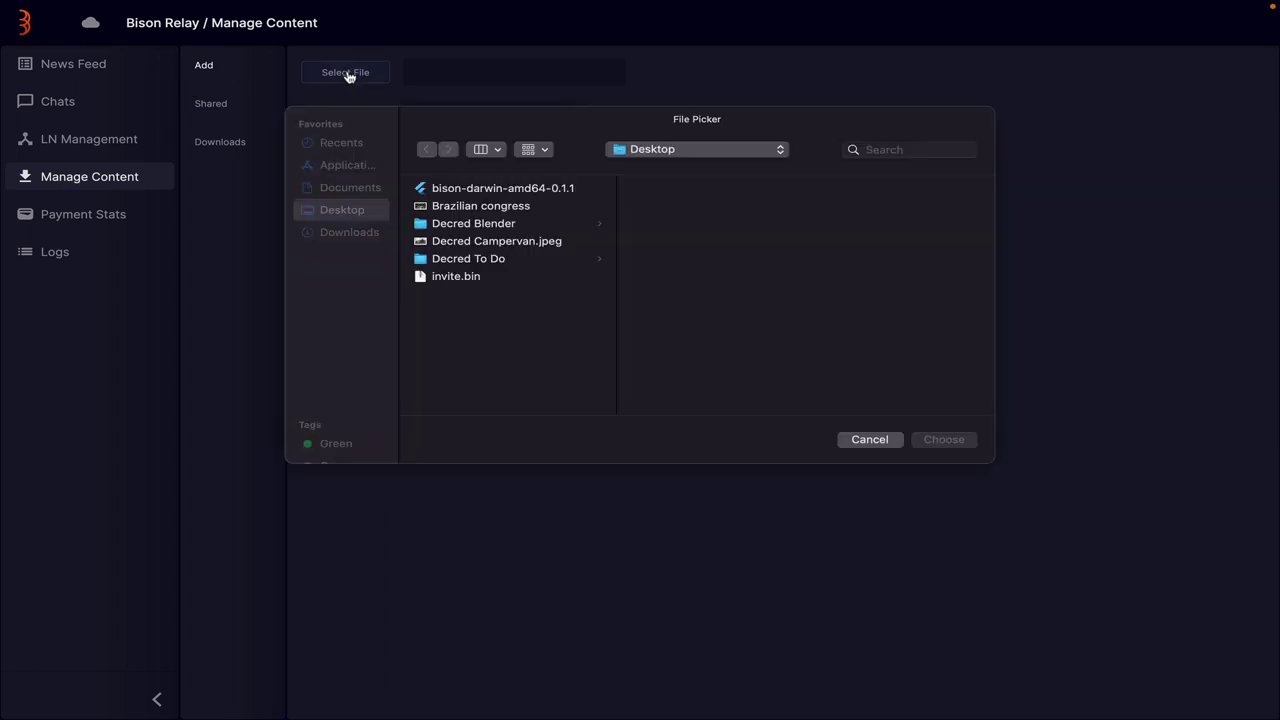
pyautogui.click(465, 243)
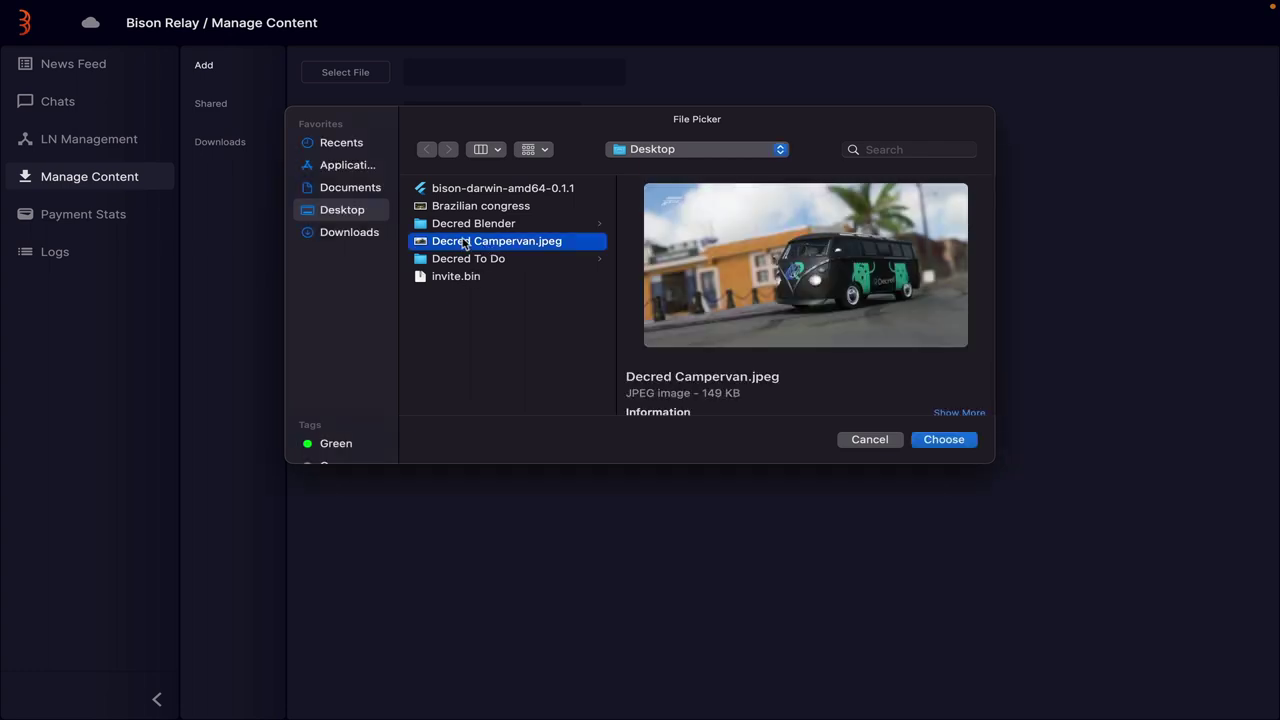
pyautogui.click(942, 441)
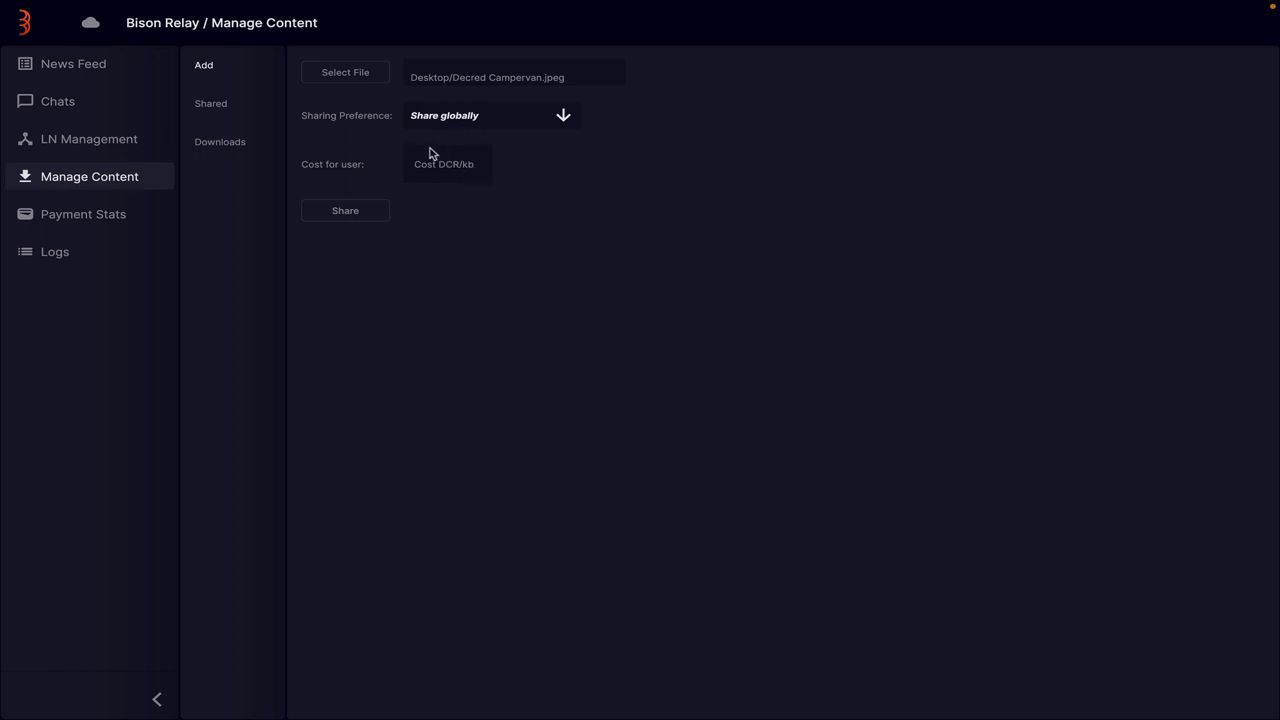
pyautogui.write('0.00000100')
pyautogui.click(341, 218)
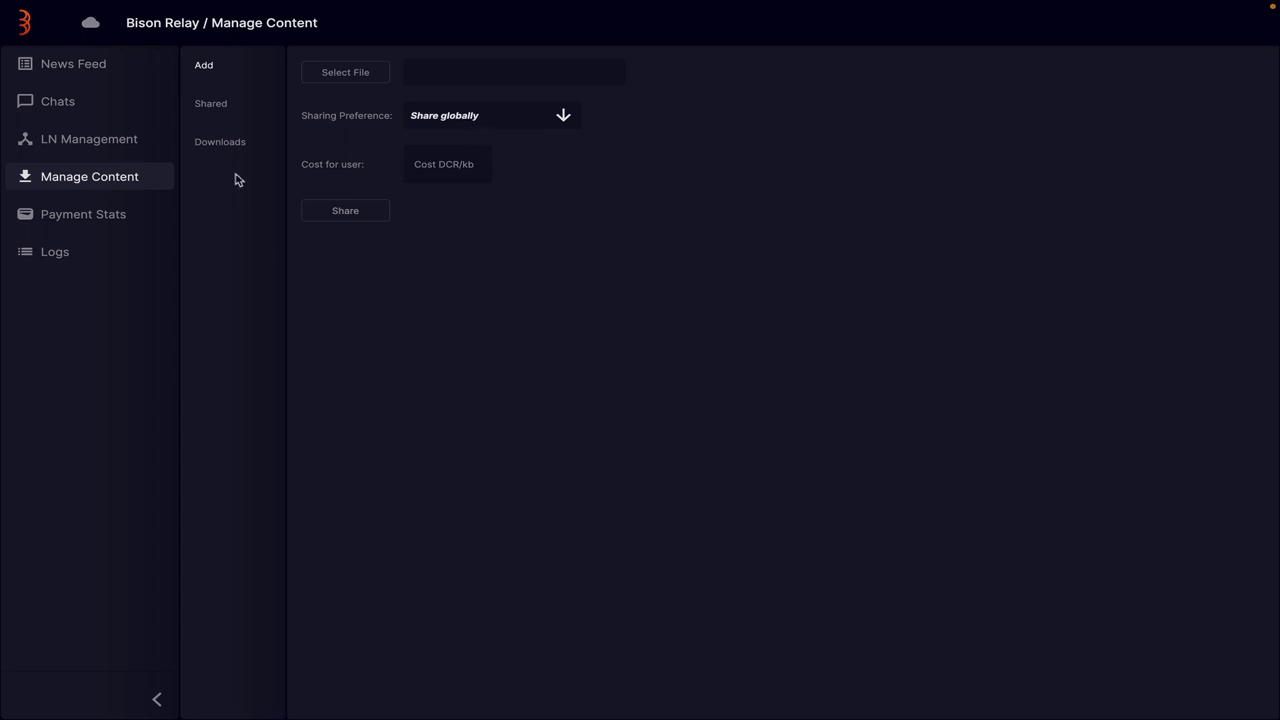
# Review the shared files and the downloads in Manage Content, and open the payment statistics per contact
pyautogui.click(226, 108)
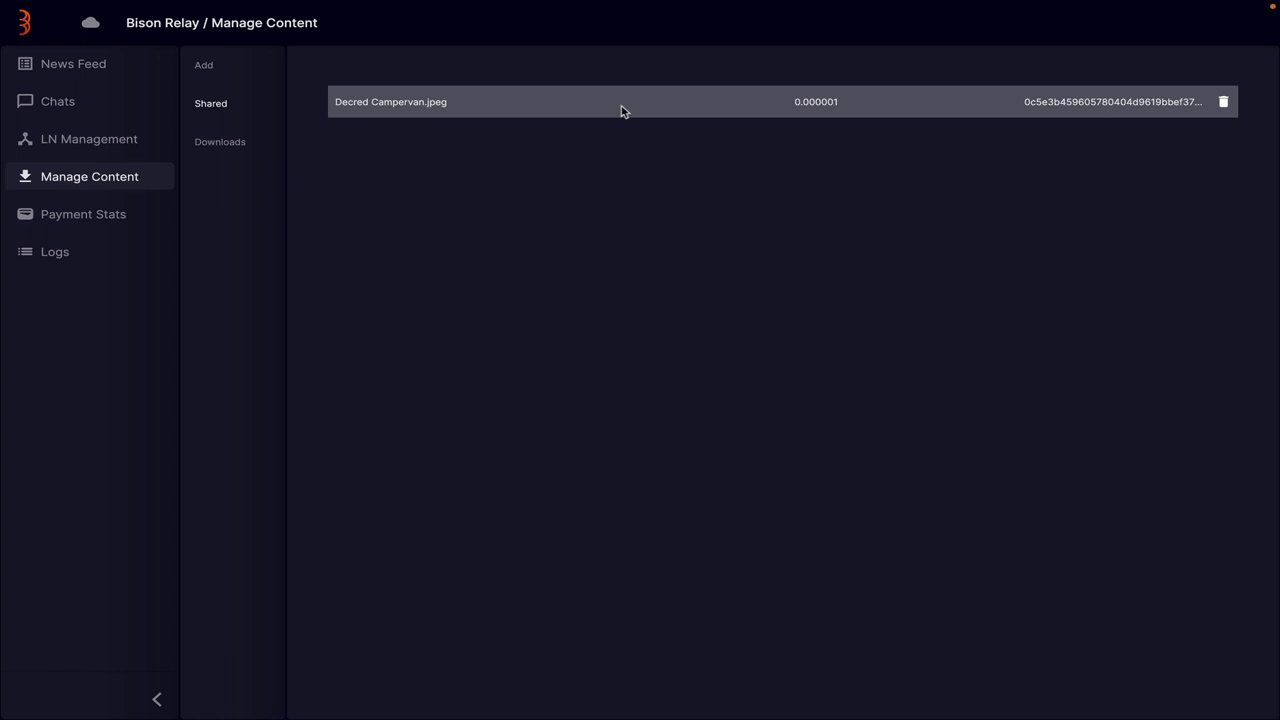
pyautogui.click(222, 141)
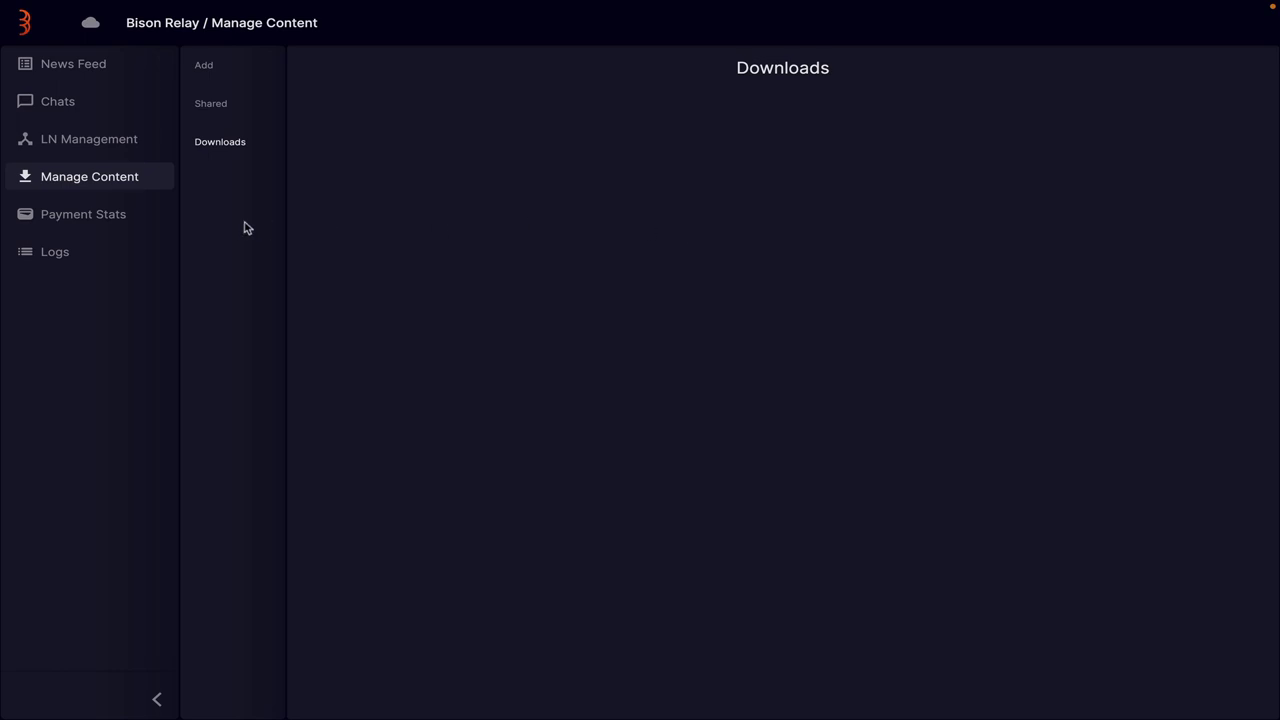
pyautogui.click(103, 216)
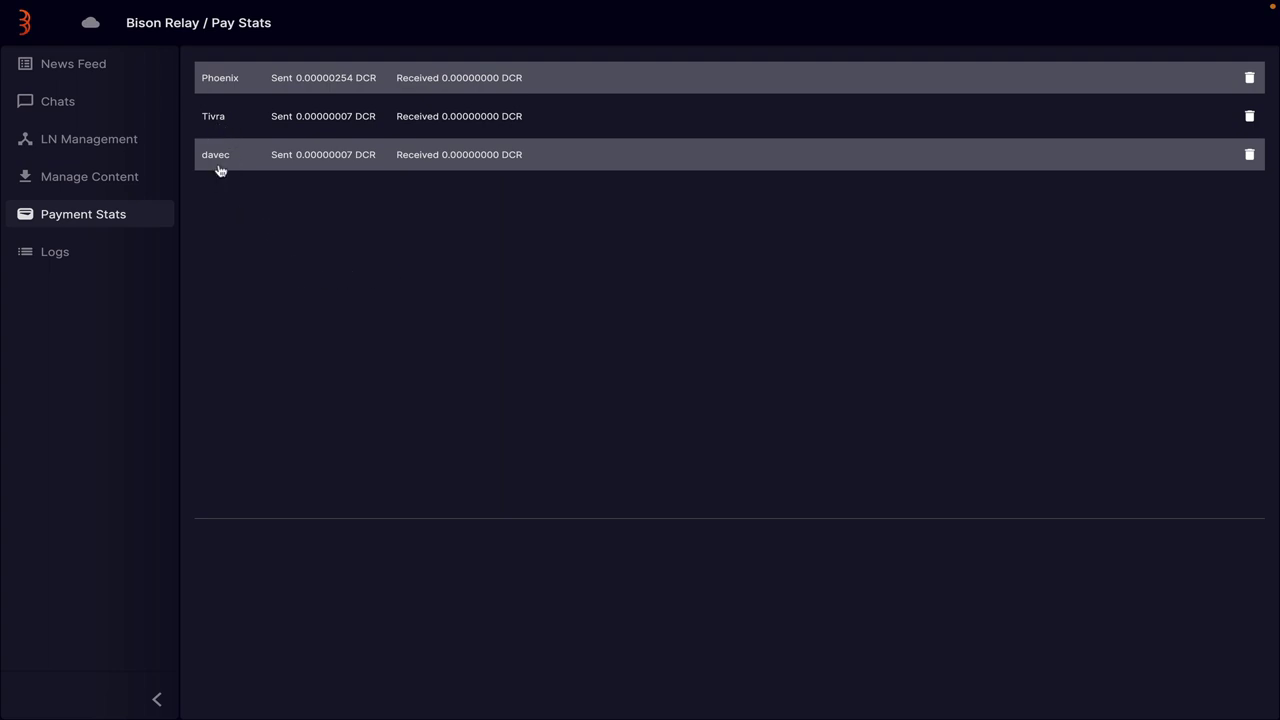
# Look through the conversations in the lower list of Chats
pyautogui.click(75, 104)
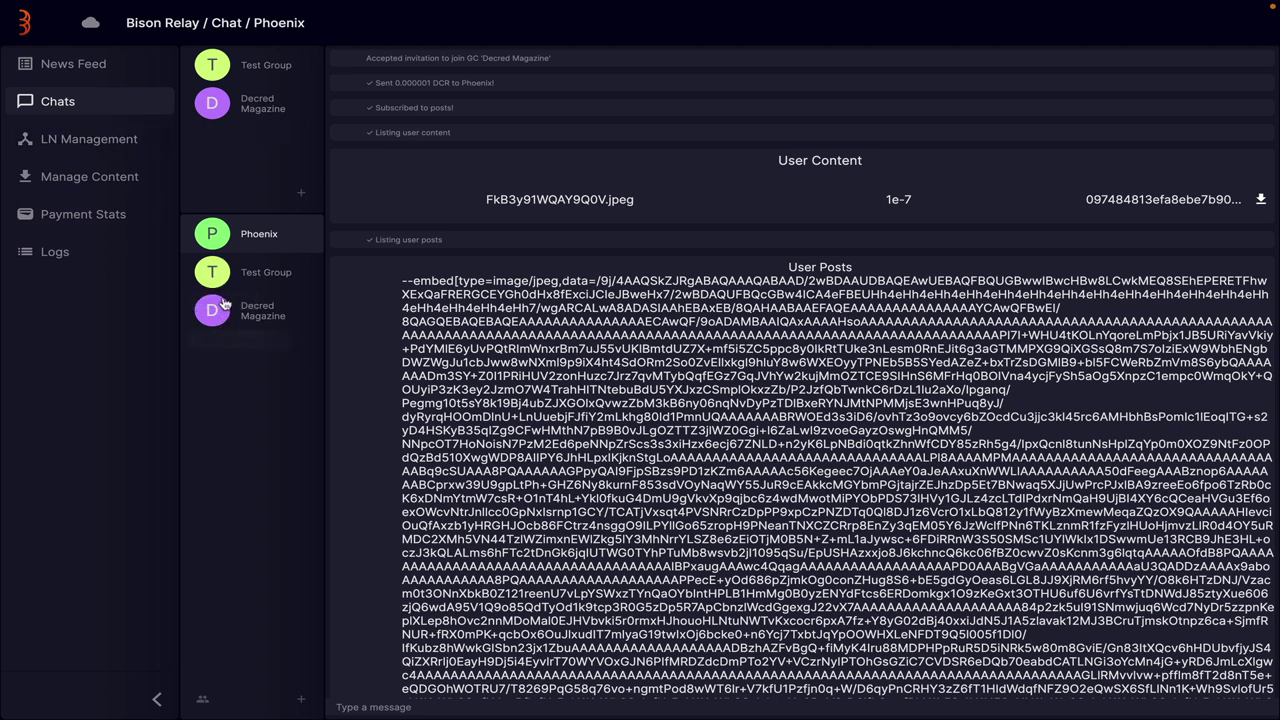
pyautogui.click(264, 273)
pyautogui.click(264, 322)
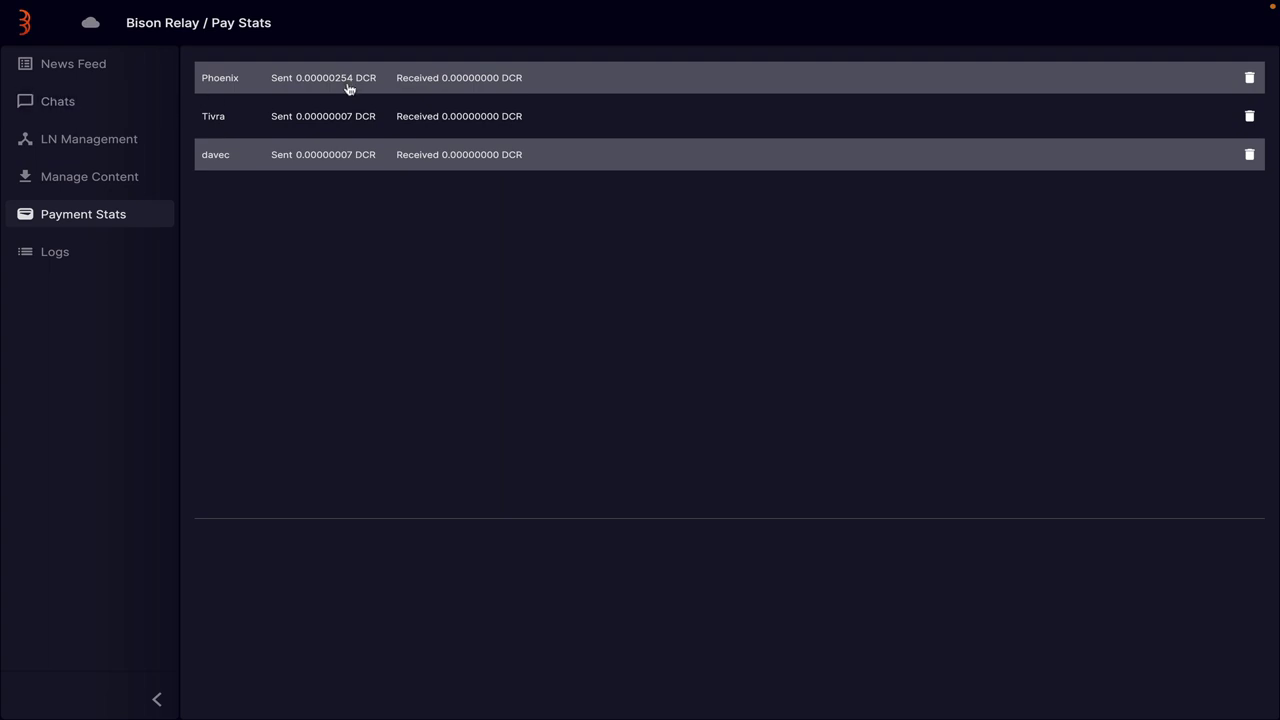
# Browse the posts in the News Feed and go back to the payment statistics per contact
pyautogui.click(62, 70)
pyautogui.scroll(-2, 597, 368)
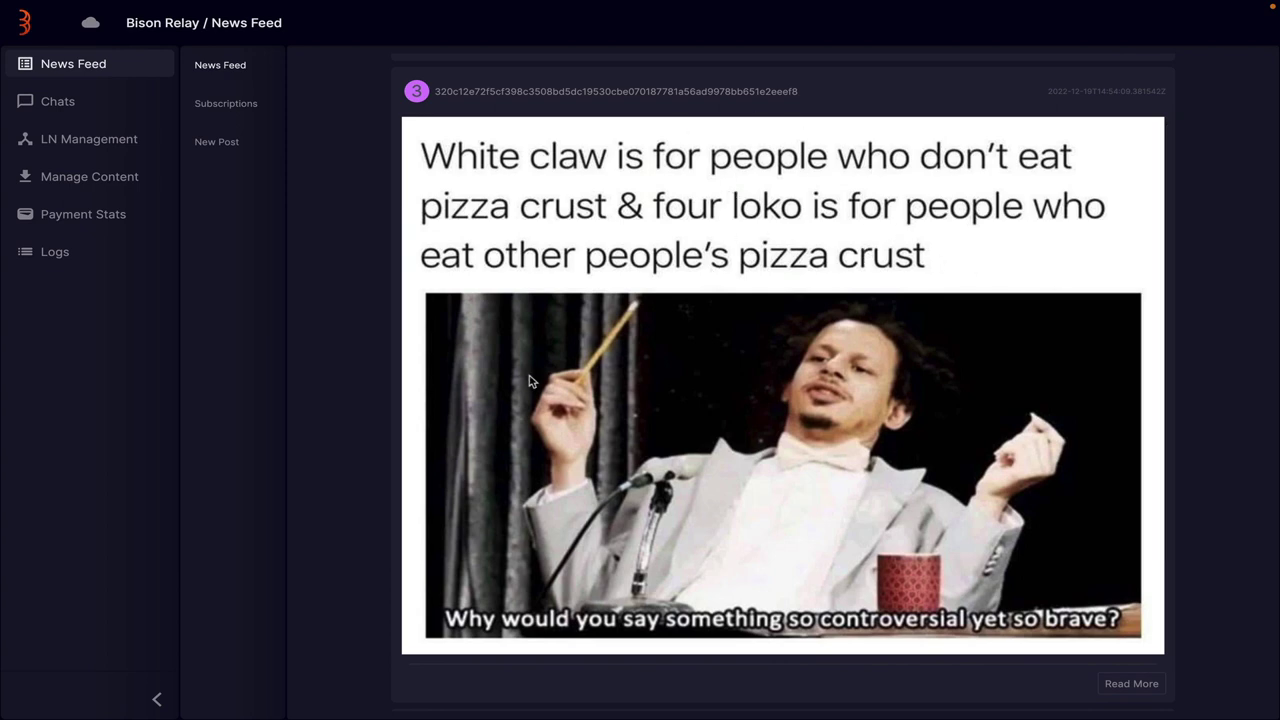
pyautogui.scroll(-3, 775, 420)
pyautogui.scroll(4, 785, 360)
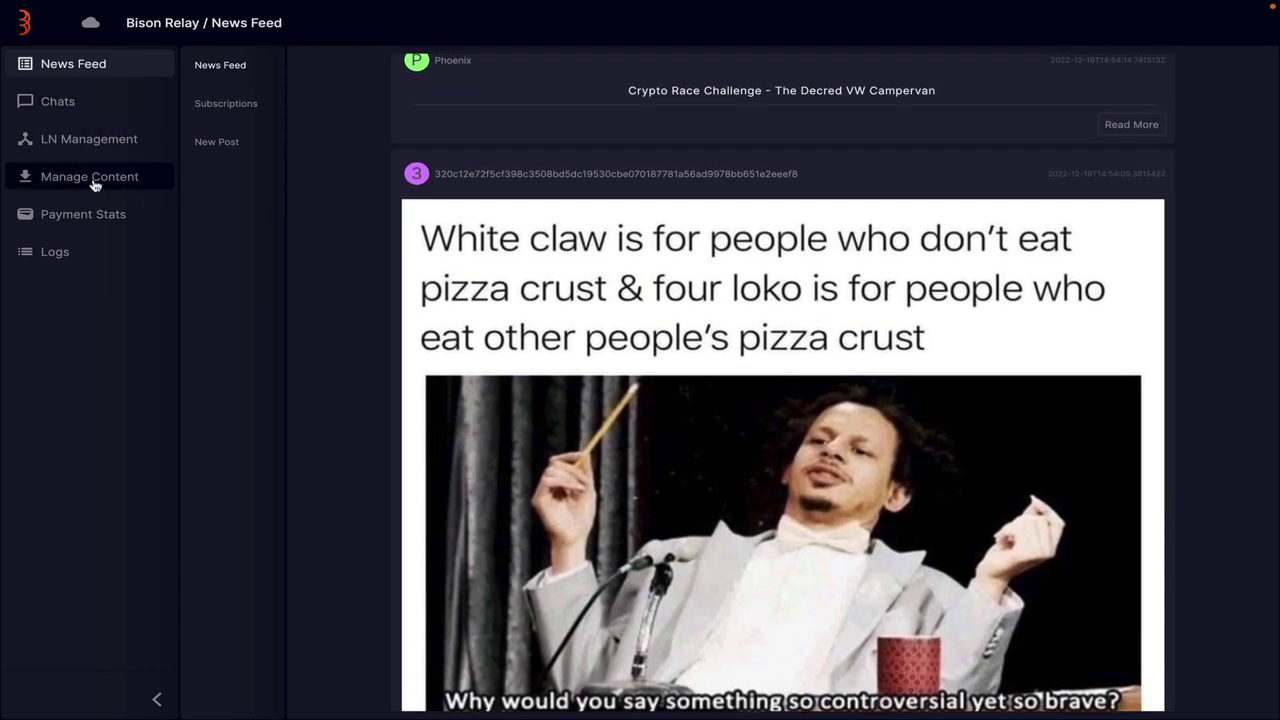
pyautogui.click(91, 213)
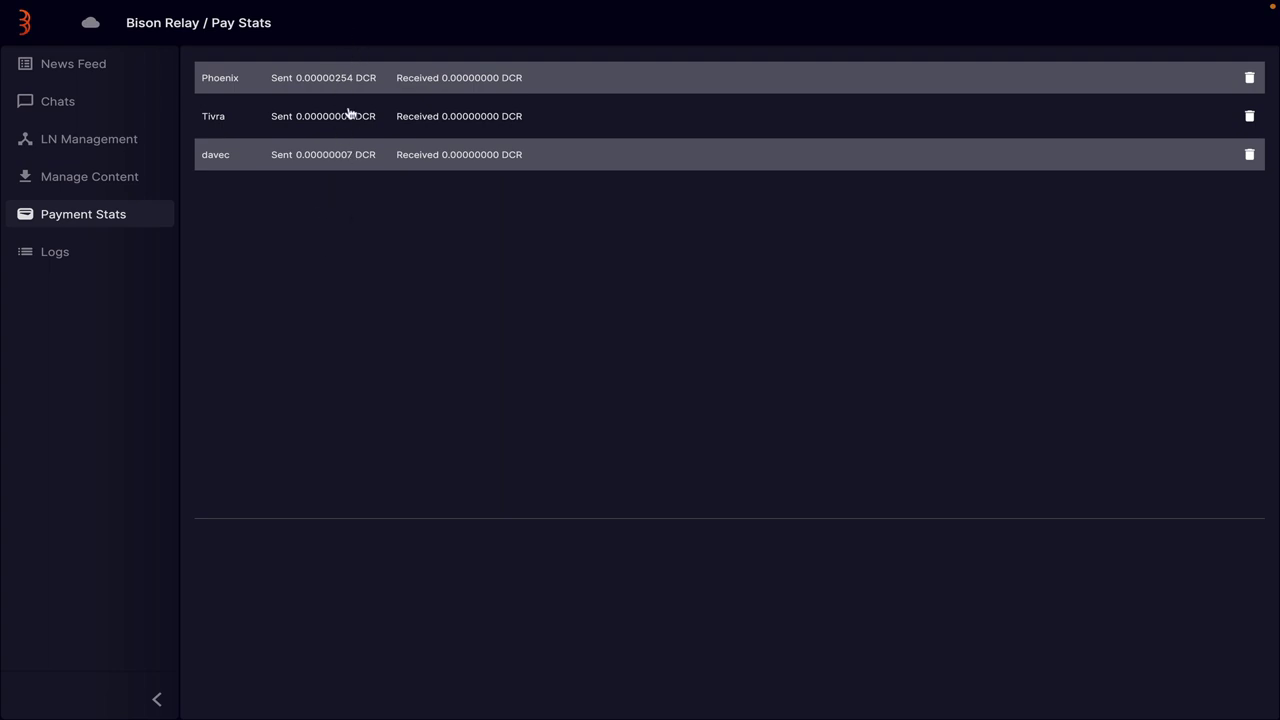
# Examine the recent Dcrlnd log down to its latest entries and return to Chats
pyautogui.click(78, 252)
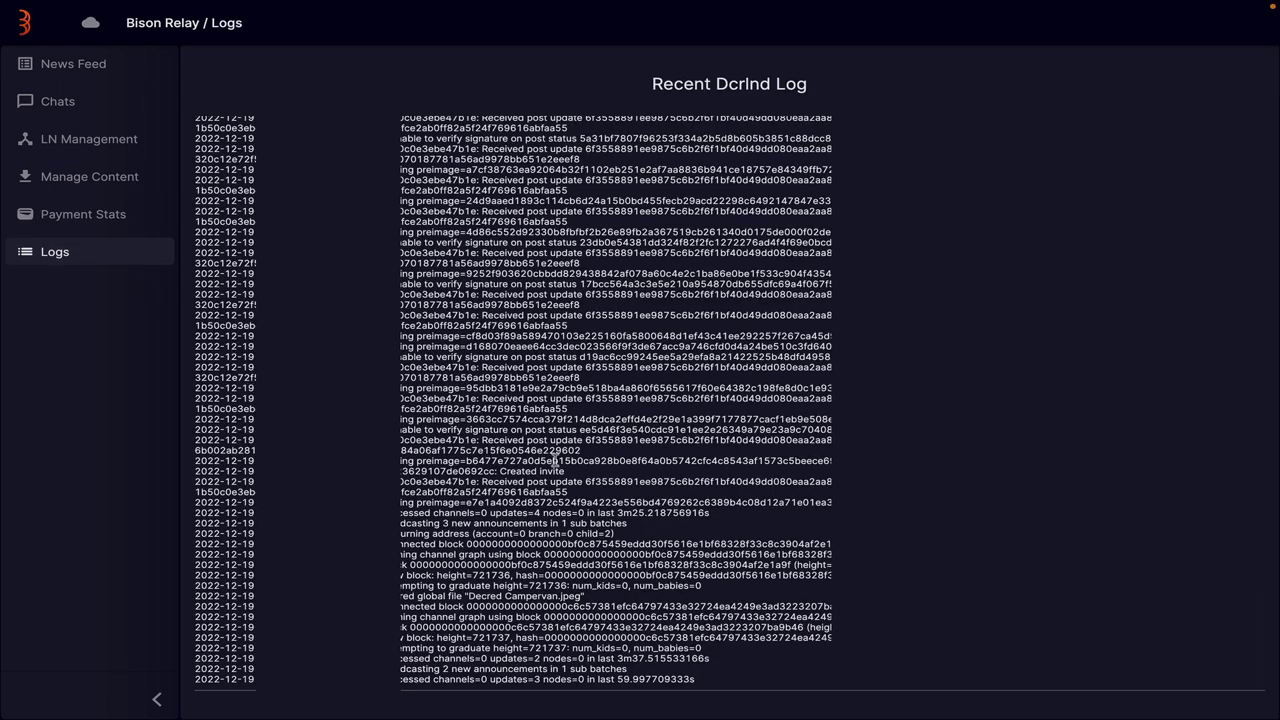
pyautogui.scroll(-3, 556, 460)
pyautogui.click(58, 101)
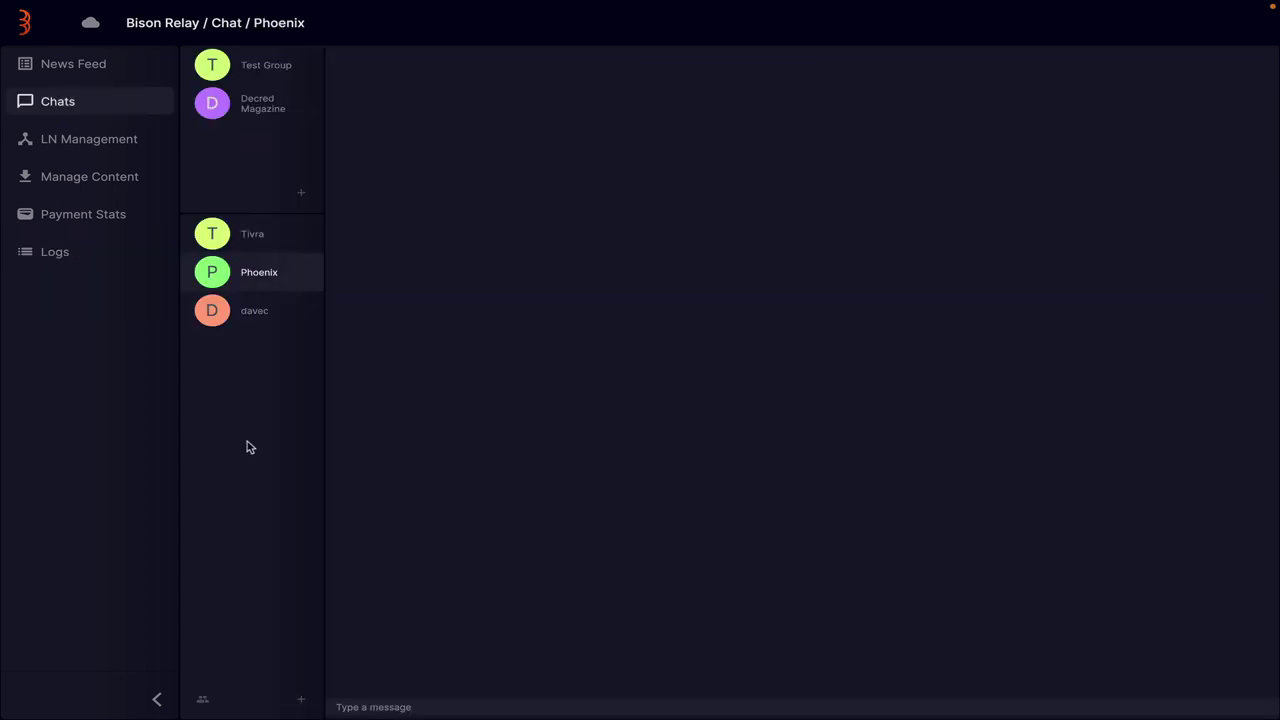